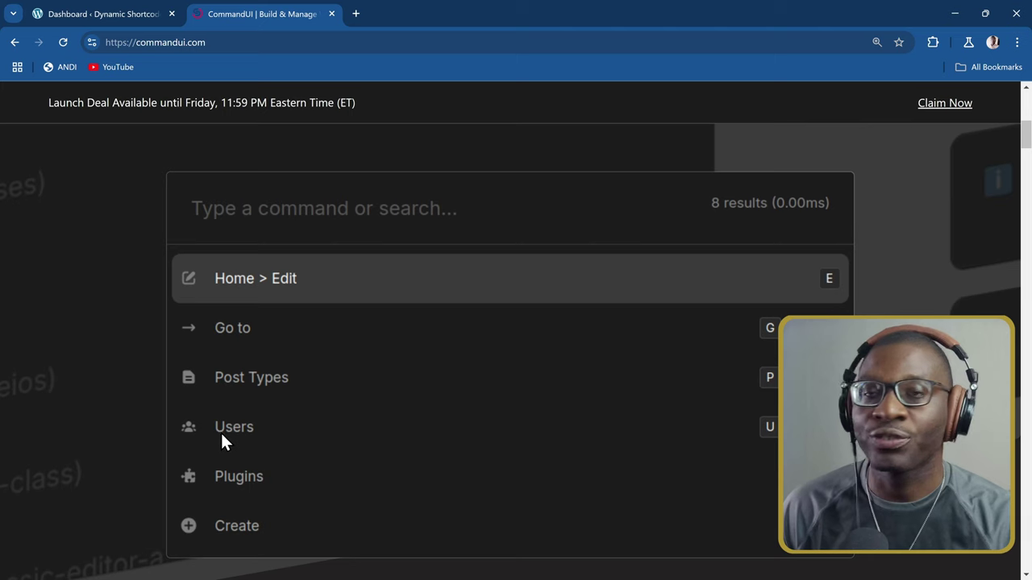
pyautogui.scroll(-1, 288, 425)
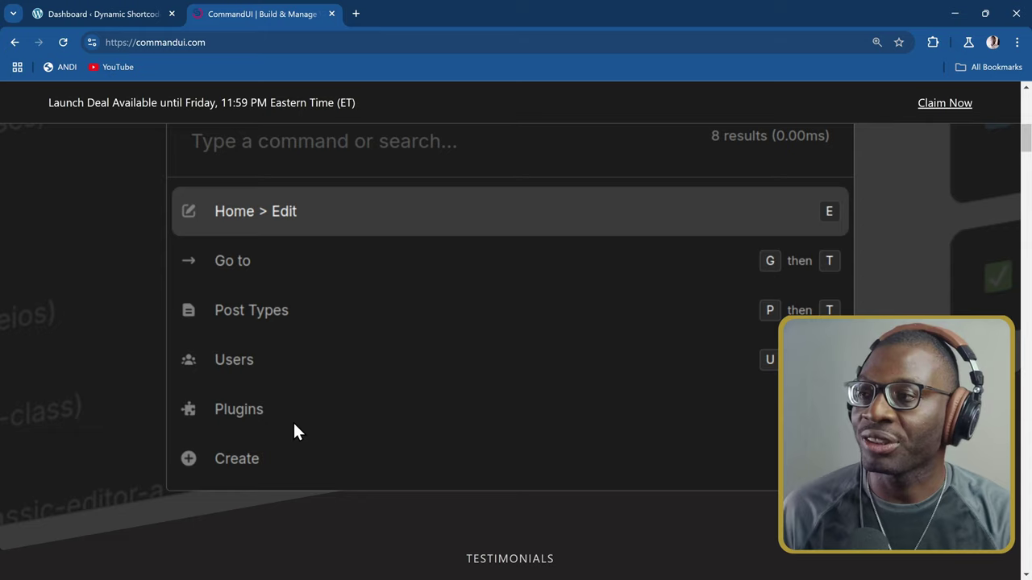
pyautogui.scroll(1, 292, 417)
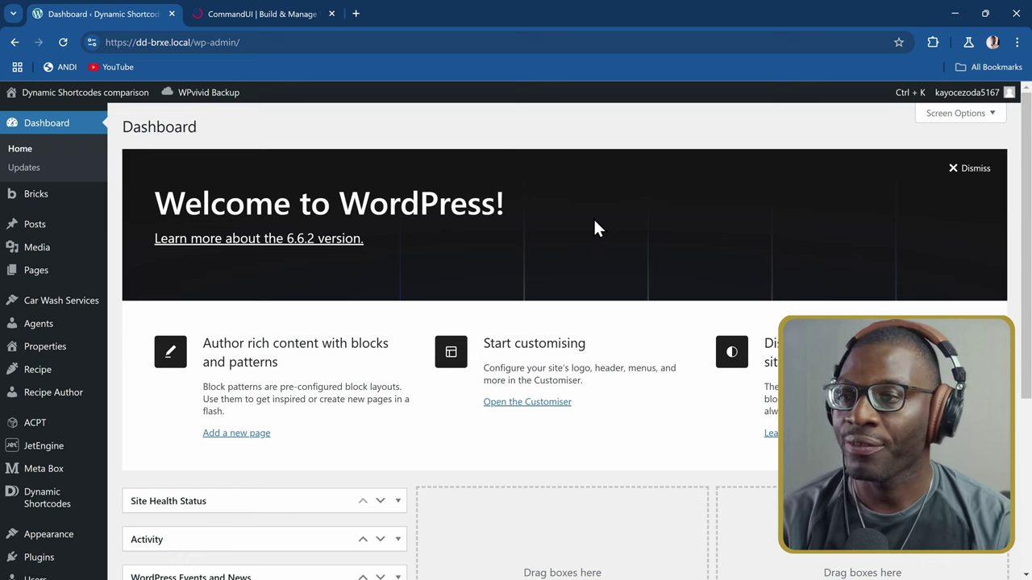
# Step: Bring up the CommandUI command palette on the WordPress dashboard and enter its Internal actions
pyautogui.hotkey('ctrl', 'k')
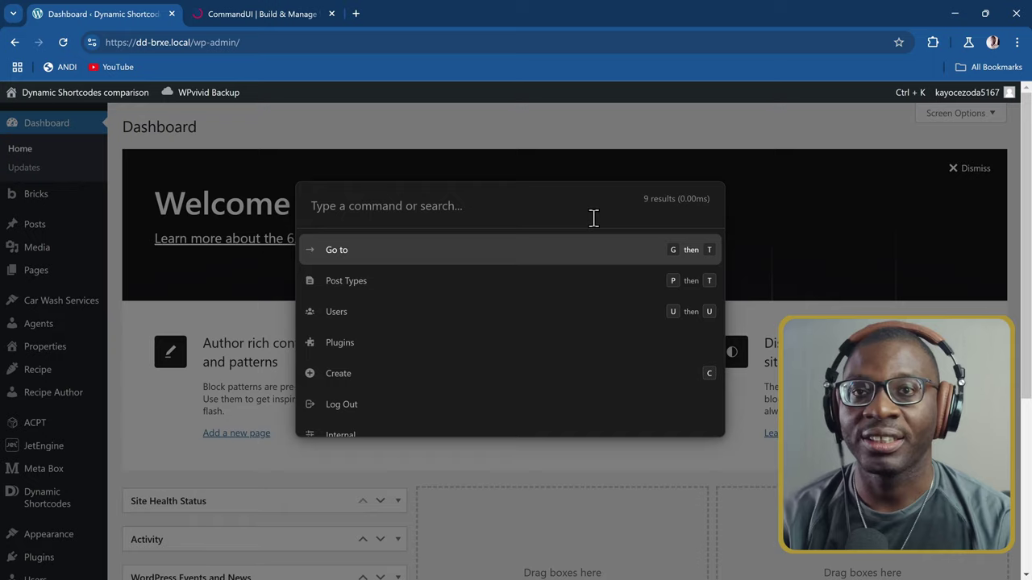
pyautogui.press('Escape')
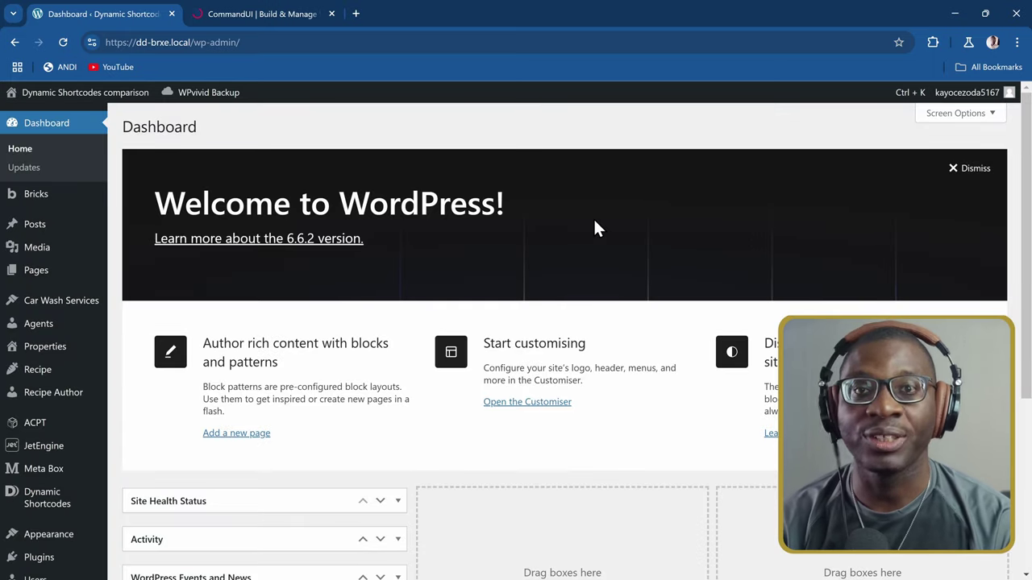
pyautogui.hotkey('ctrl', 'k')
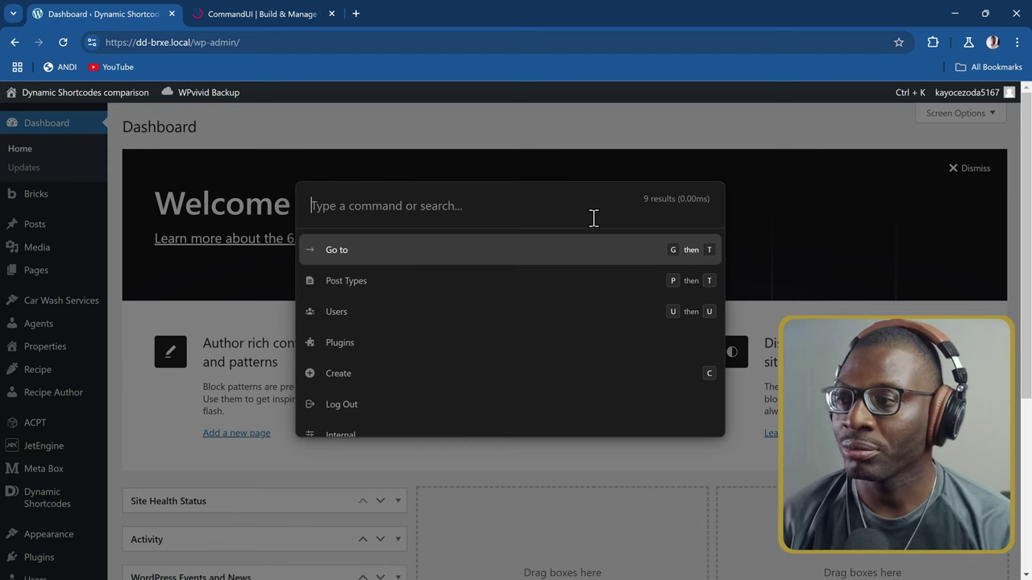
pyautogui.press('Down')
pyautogui.press('Down')
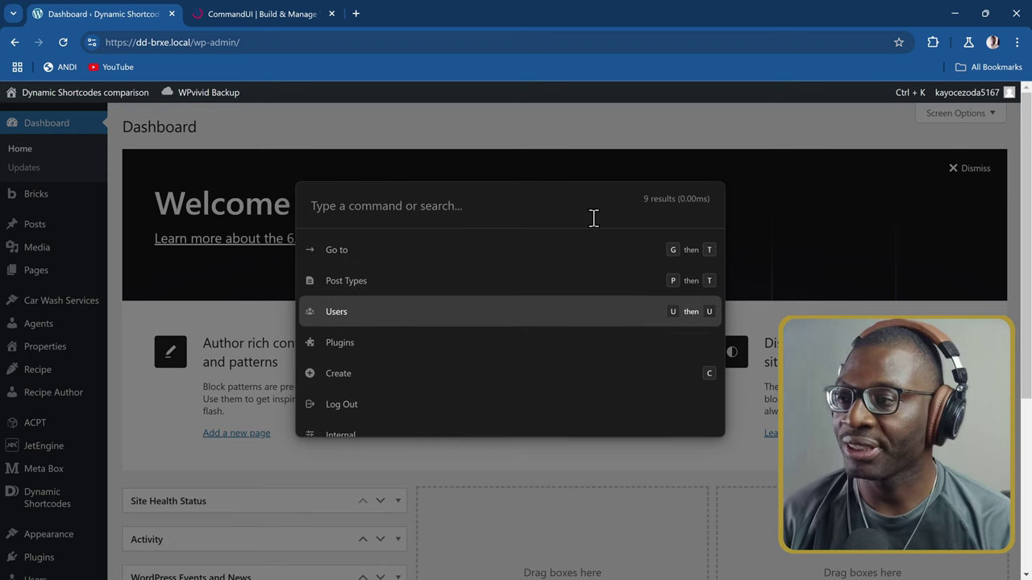
pyautogui.press('Down')
pyautogui.press('Down')
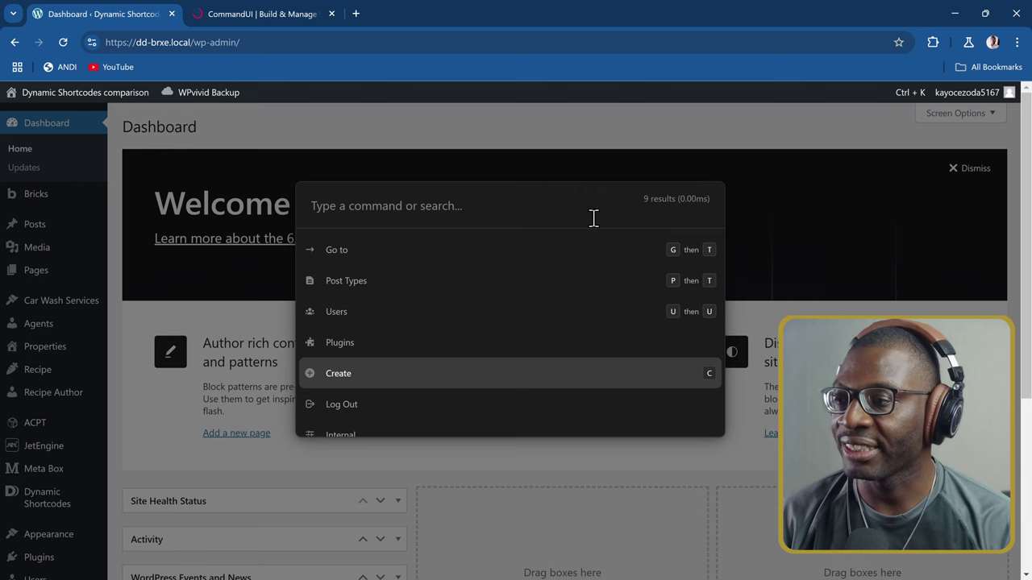
pyautogui.press('Down')
pyautogui.press('Down')
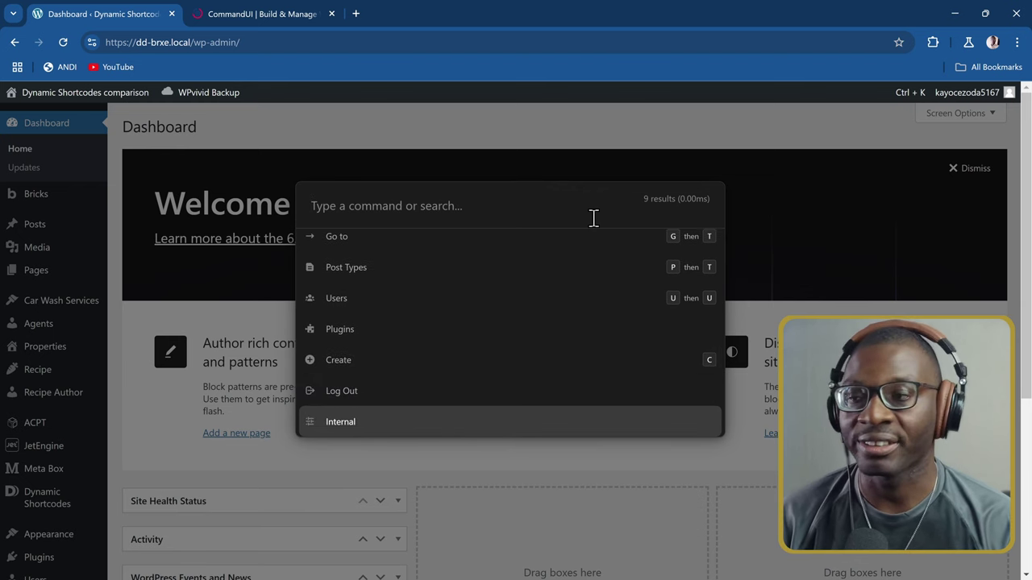
pyautogui.press('Return')
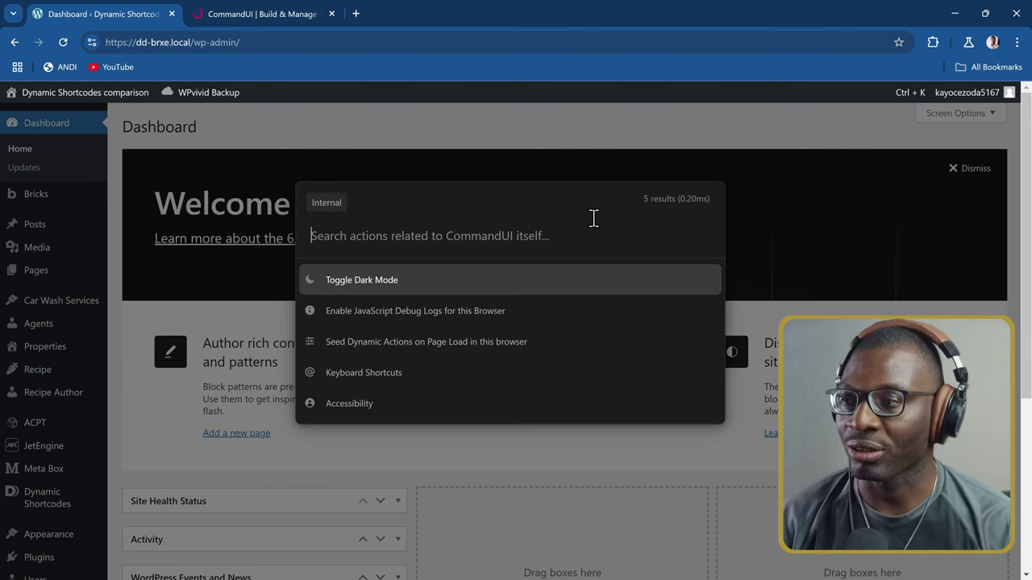
# Step: Toggle the command palette's dark mode off and back on
pyautogui.press('Return')
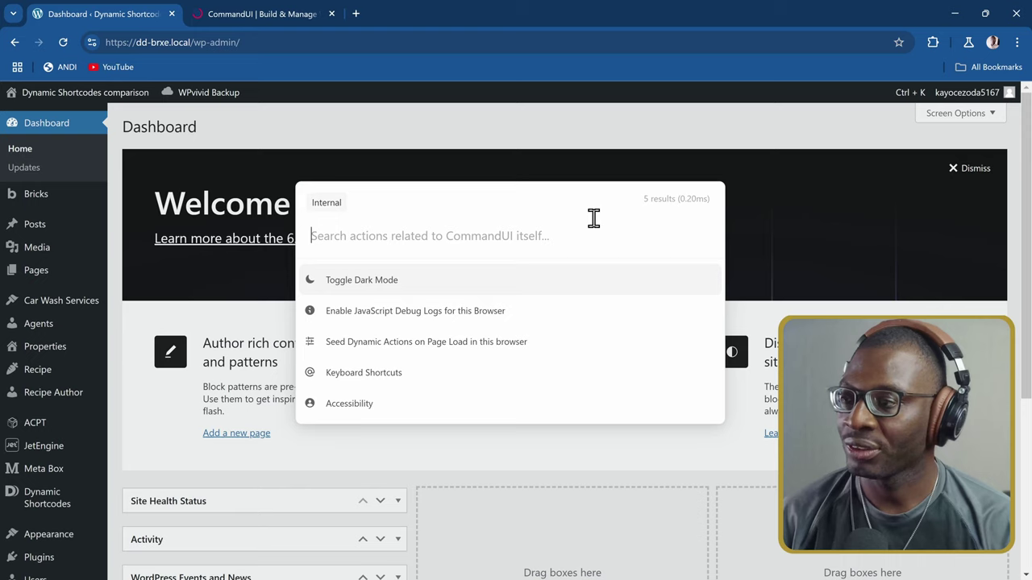
pyautogui.press('Return')
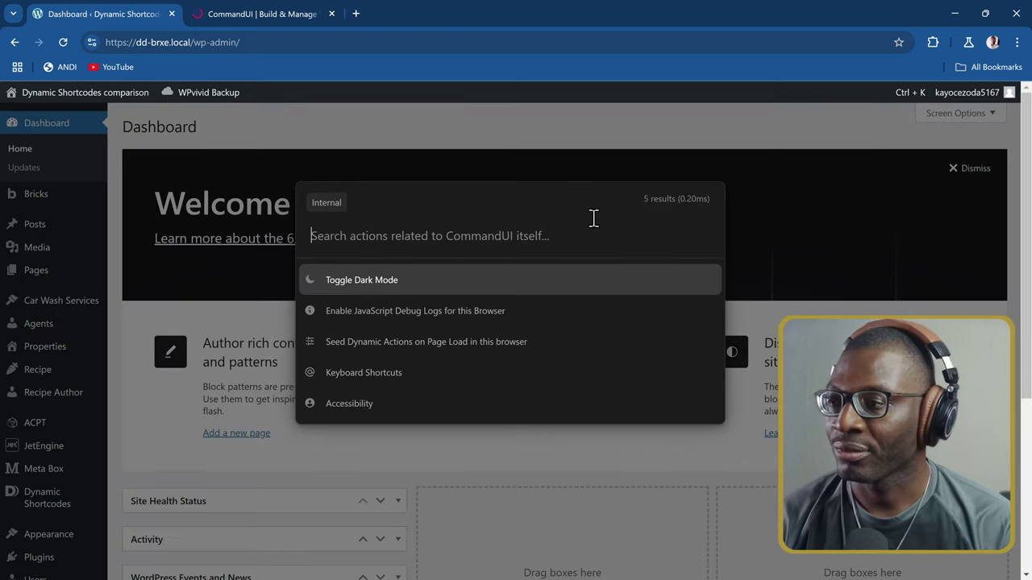
# Step: Open the palette's Keyboard Shortcuts options, look through the base key choices Ctrl, Alt and Reset to Defaults, and back out
pyautogui.press('Down')
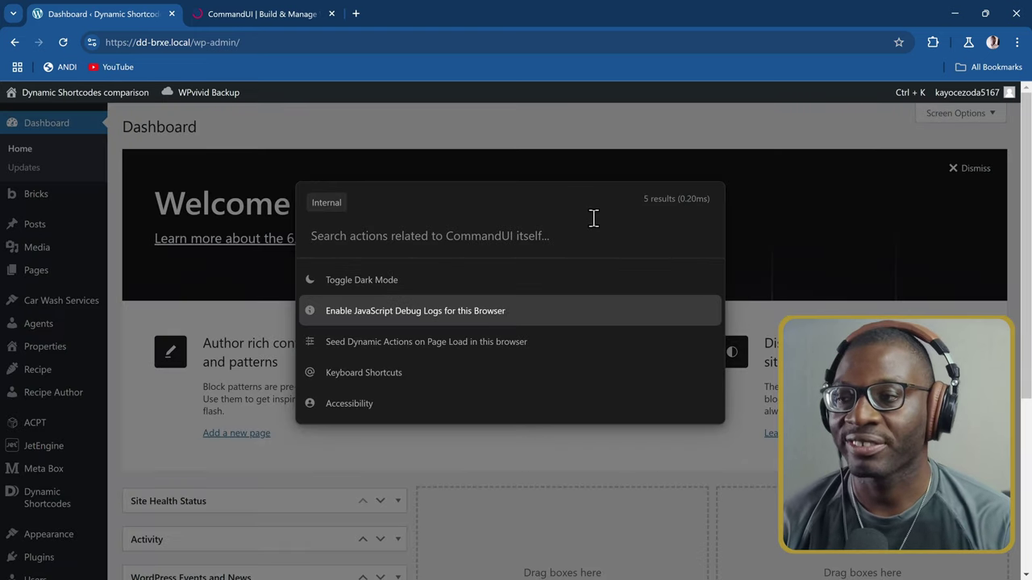
pyautogui.press('Down')
pyautogui.press('Down')
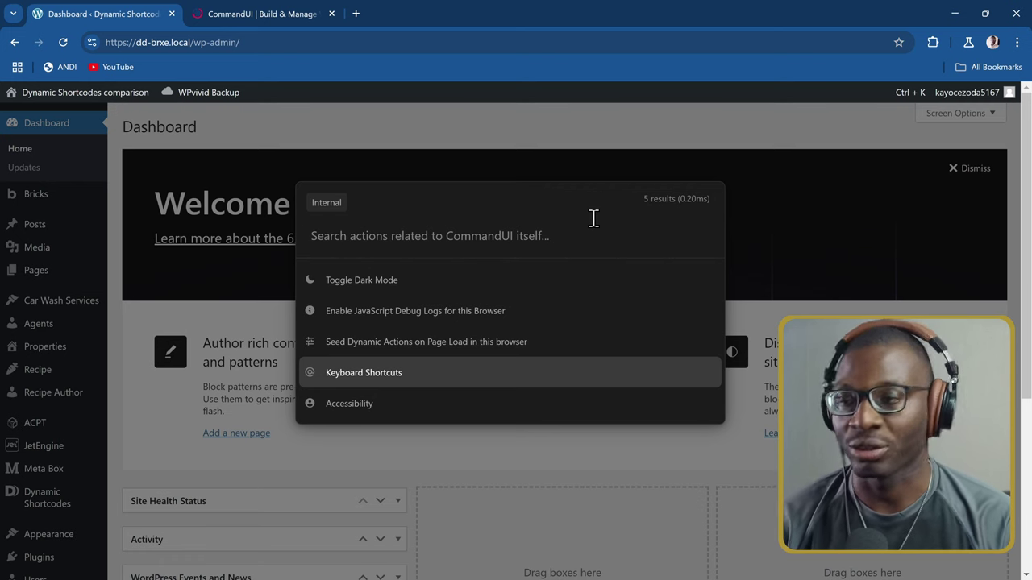
pyautogui.press('Return')
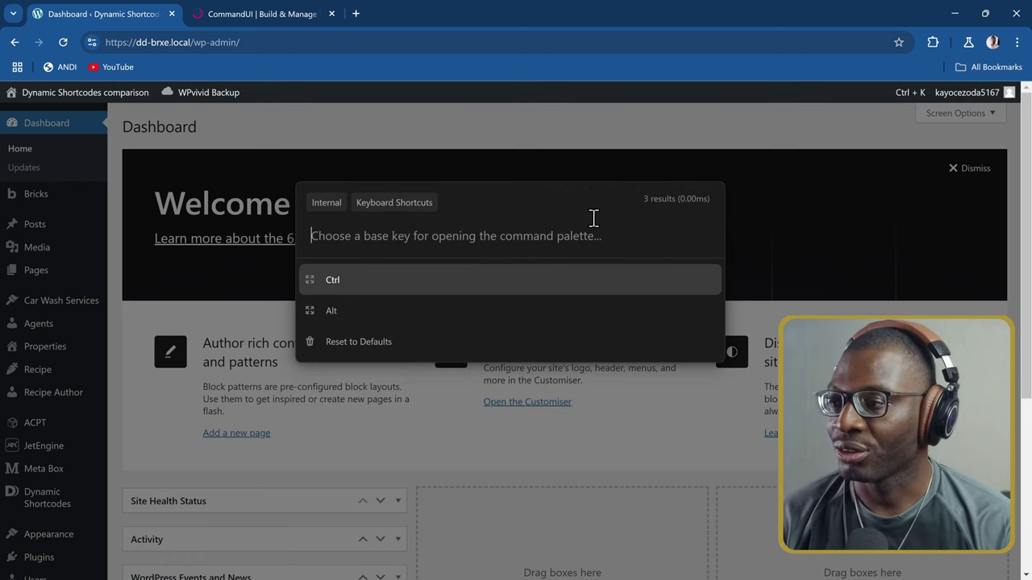
pyautogui.press('Down')
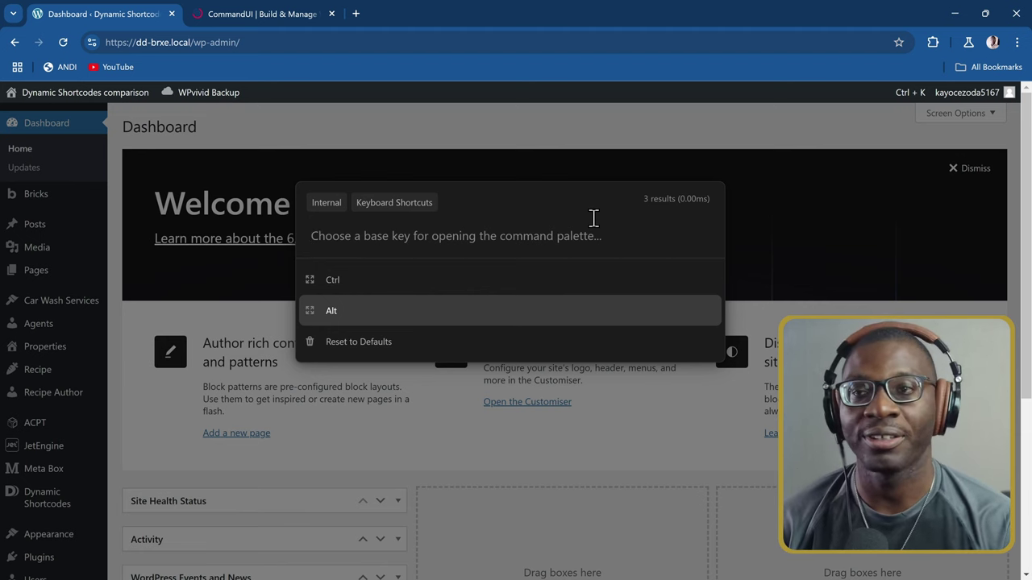
pyautogui.press('Up')
pyautogui.press('Down')
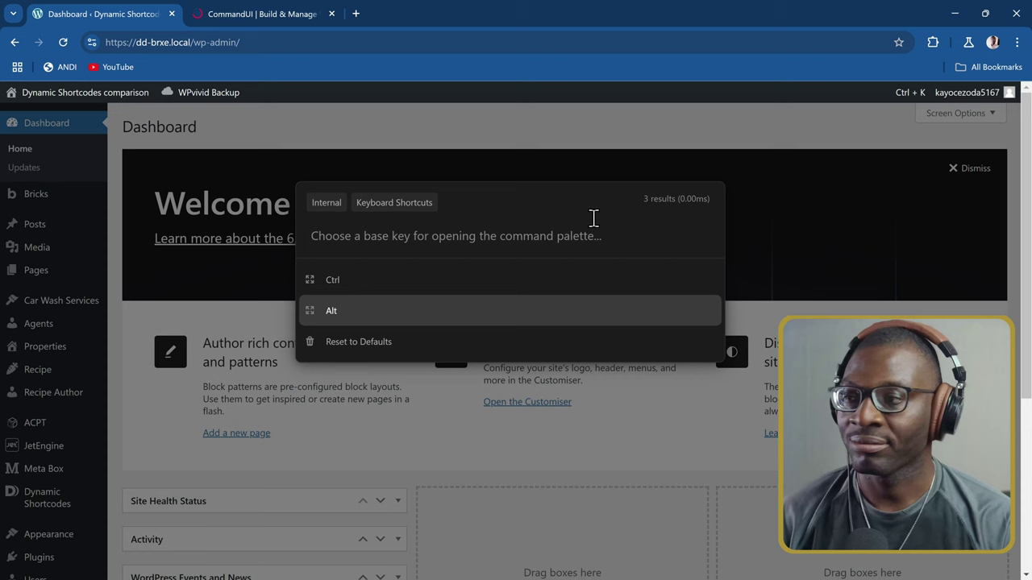
pyautogui.press('Down')
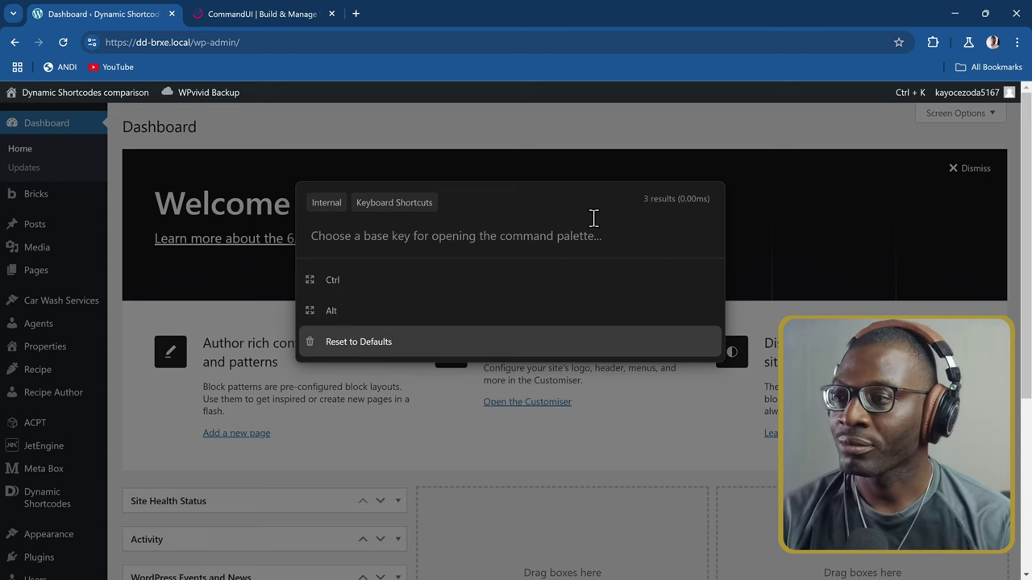
pyautogui.press('BackSpace')
pyautogui.press('BackSpace')
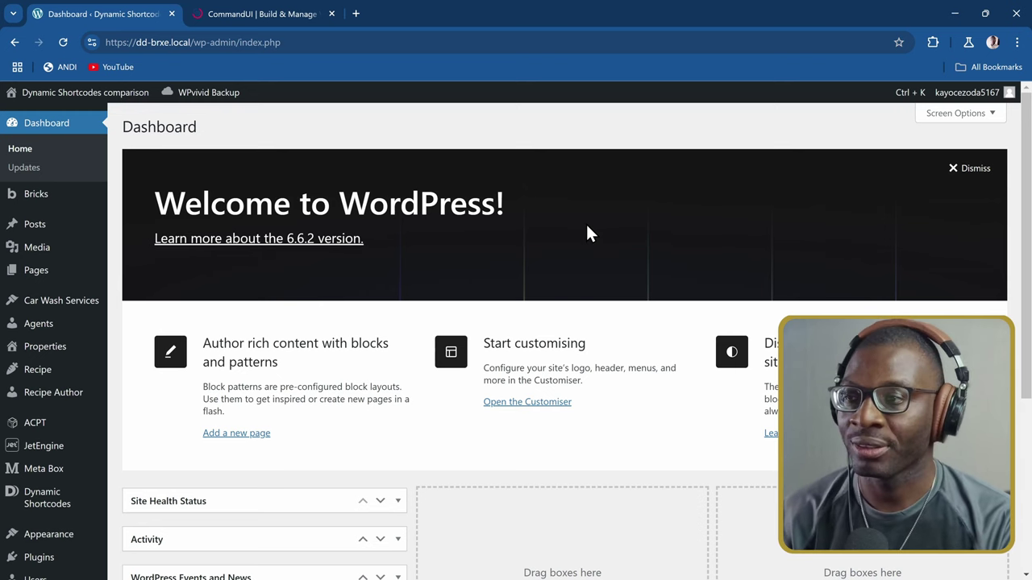
# Step: Search the post types for "hello" in the command palette and open the Hello world! post for editing
pyautogui.hotkey('ctrl', 'k')
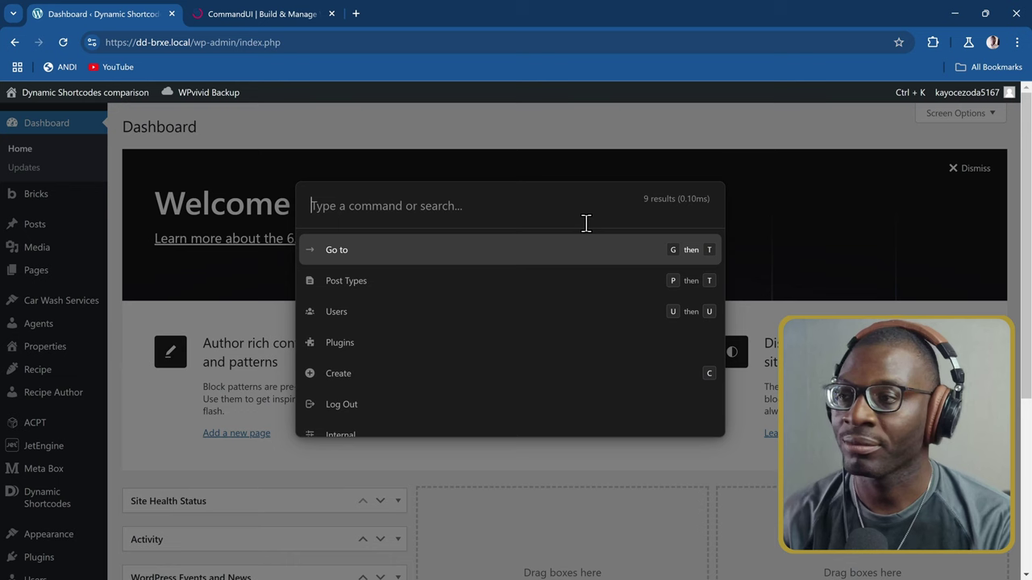
pyautogui.press('Down')
pyautogui.press('Return')
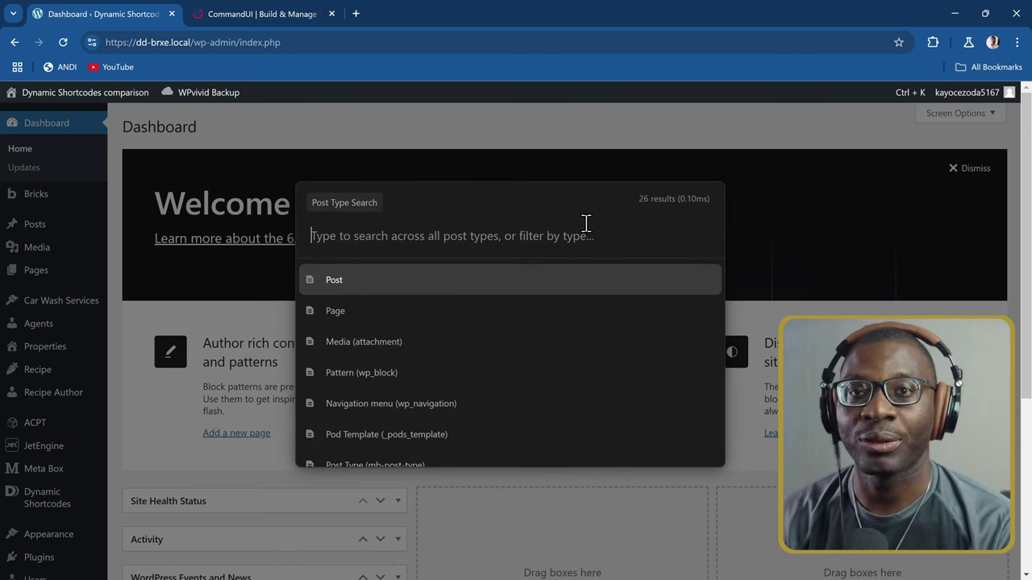
pyautogui.write('hello')
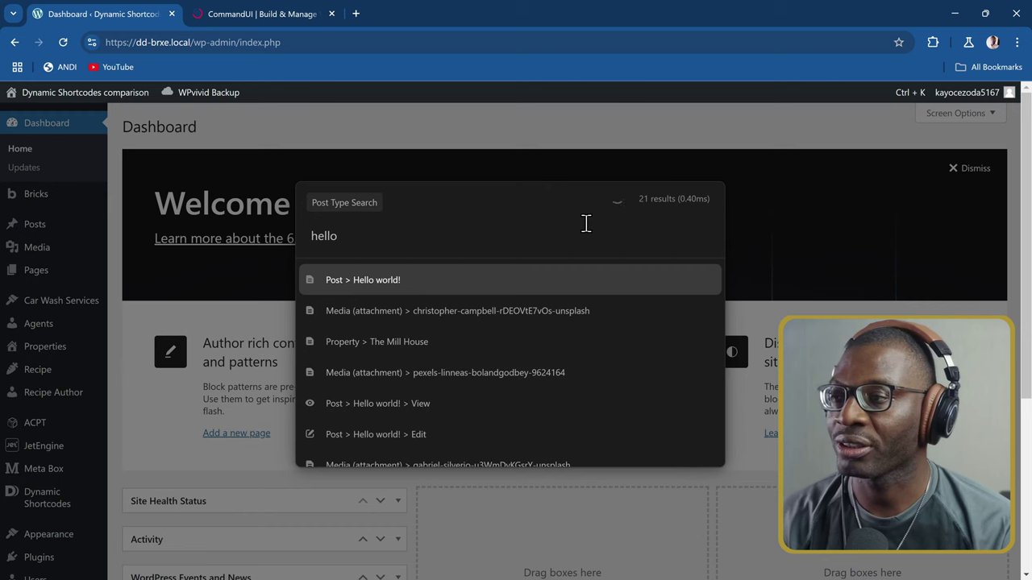
pyautogui.press('Return')
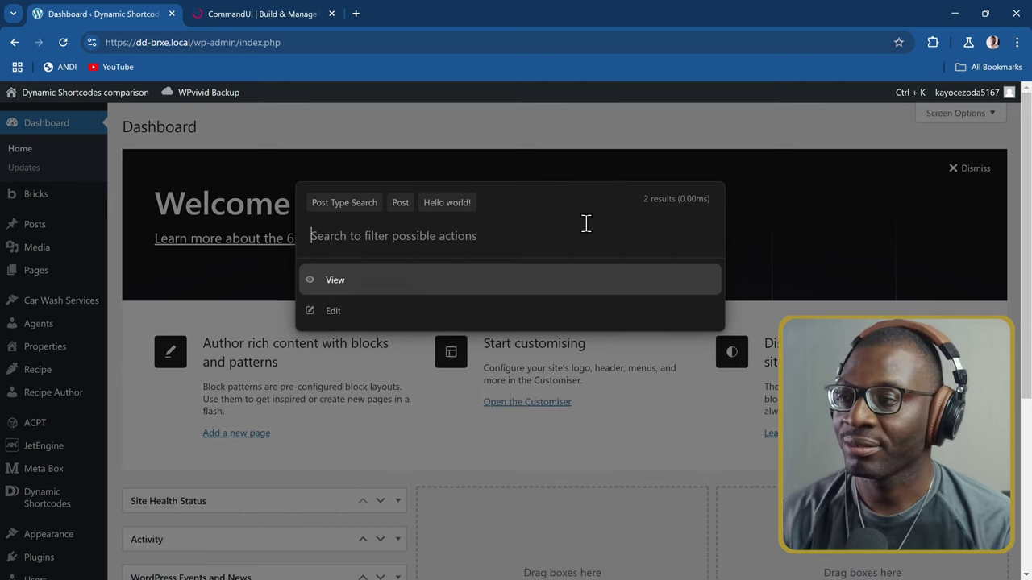
pyautogui.press('Down')
pyautogui.press('Return')
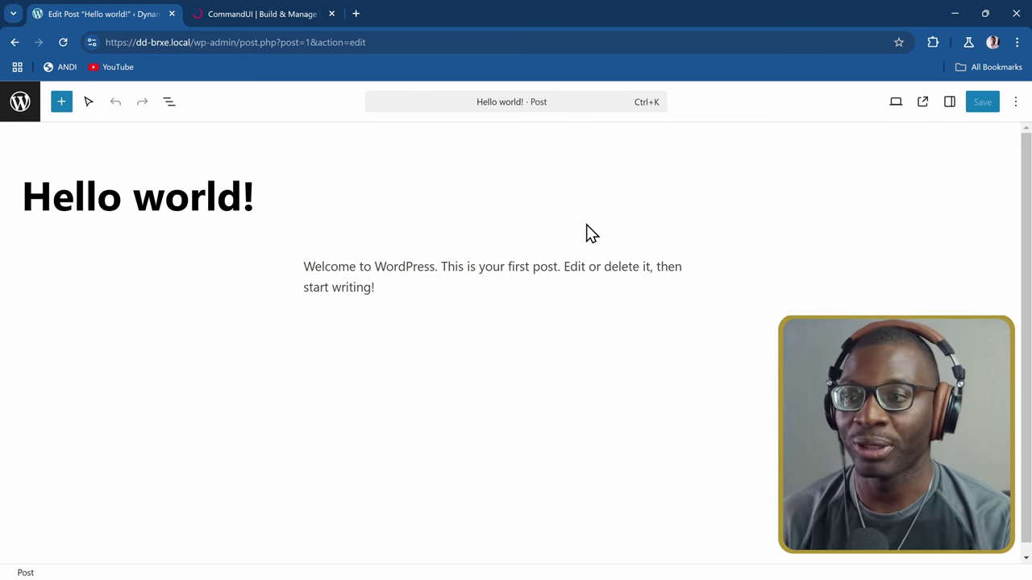
# Step: Append the word "the" to the Hello world! post's paragraph and bring up the command palette from within the editor
pyautogui.click(401, 289)
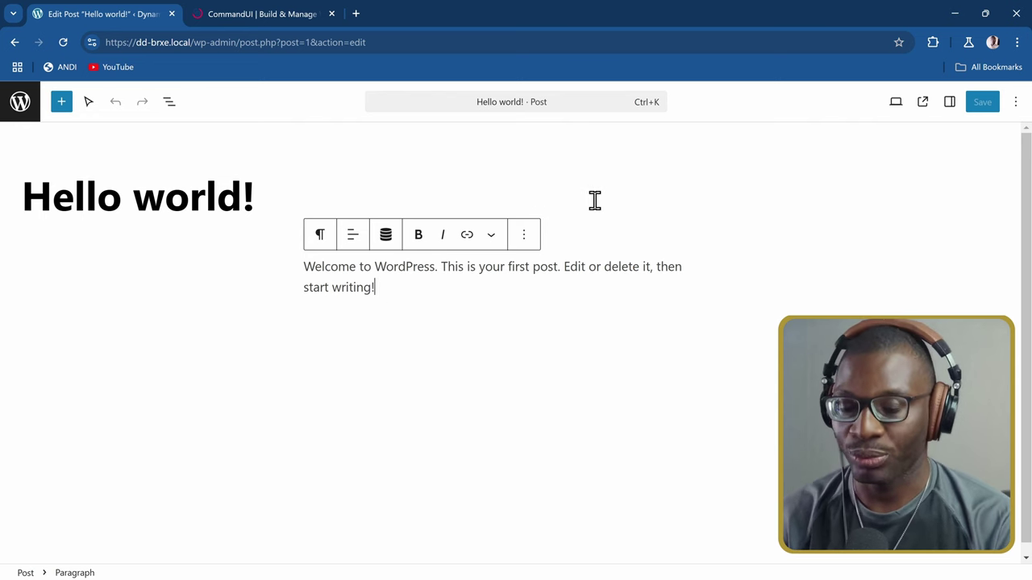
pyautogui.write('the')
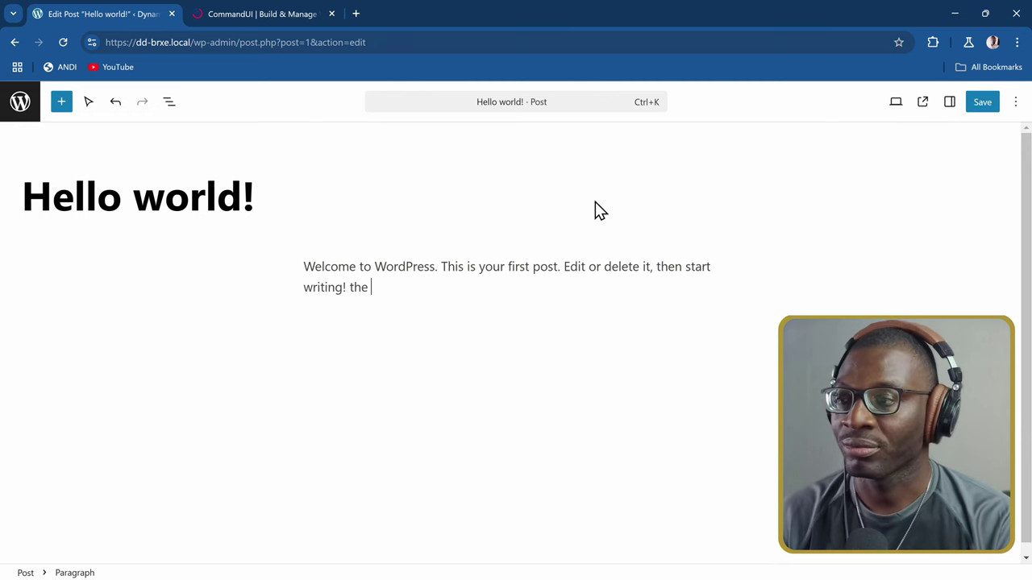
pyautogui.hotkey('ctrl', 'k')
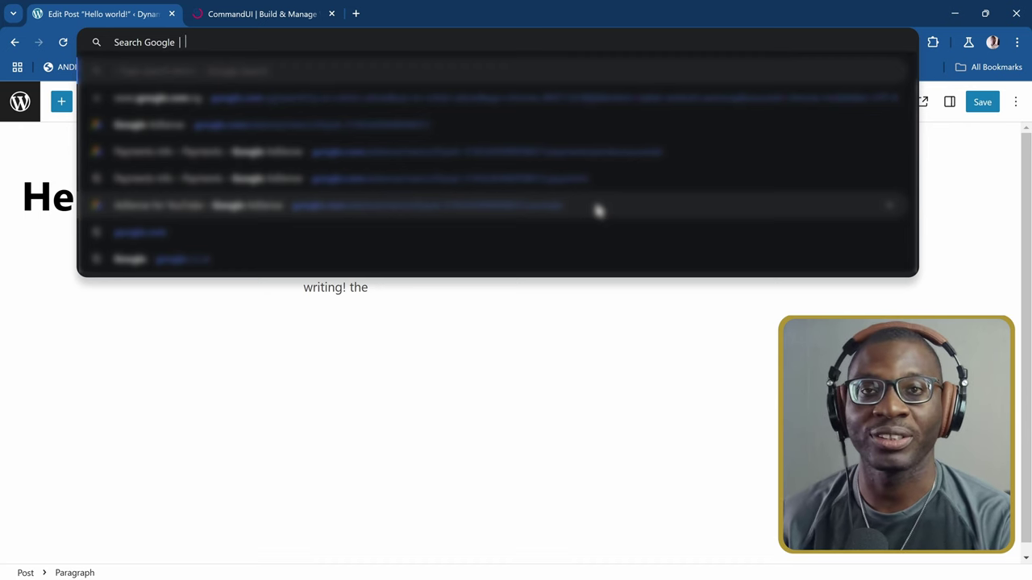
pyautogui.press('Escape')
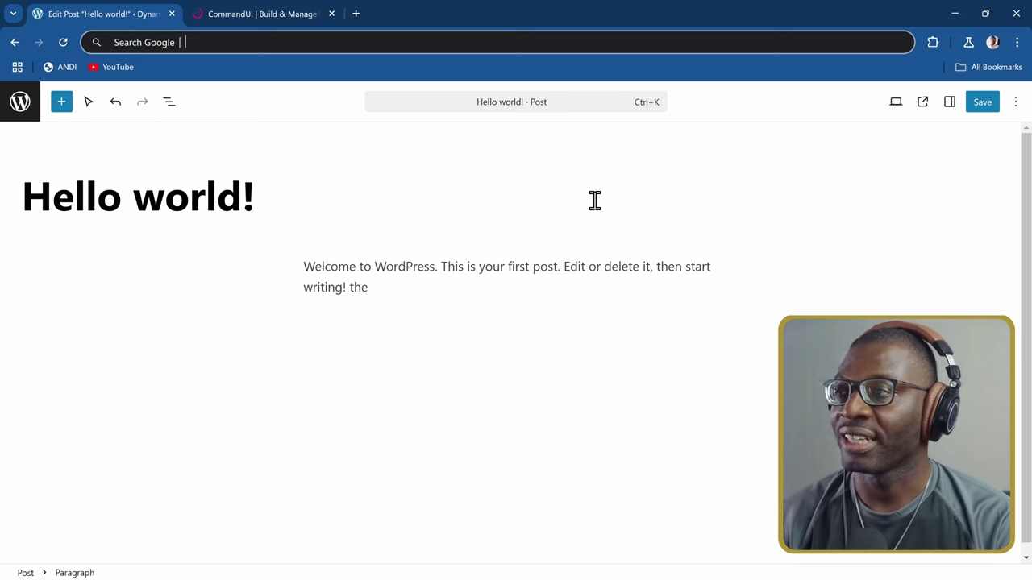
pyautogui.click(552, 265)
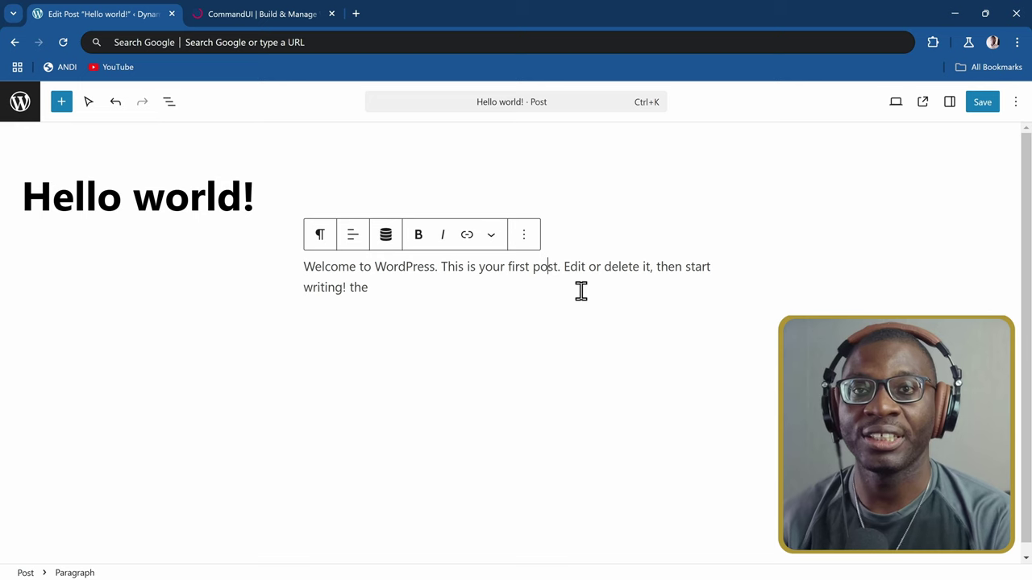
pyautogui.hotkey('ctrl', 'k')
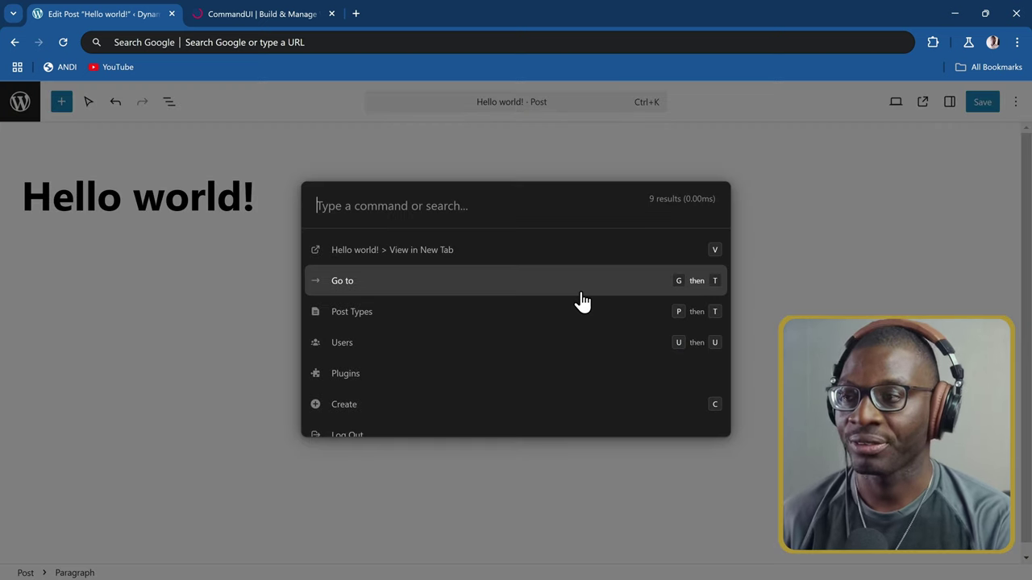
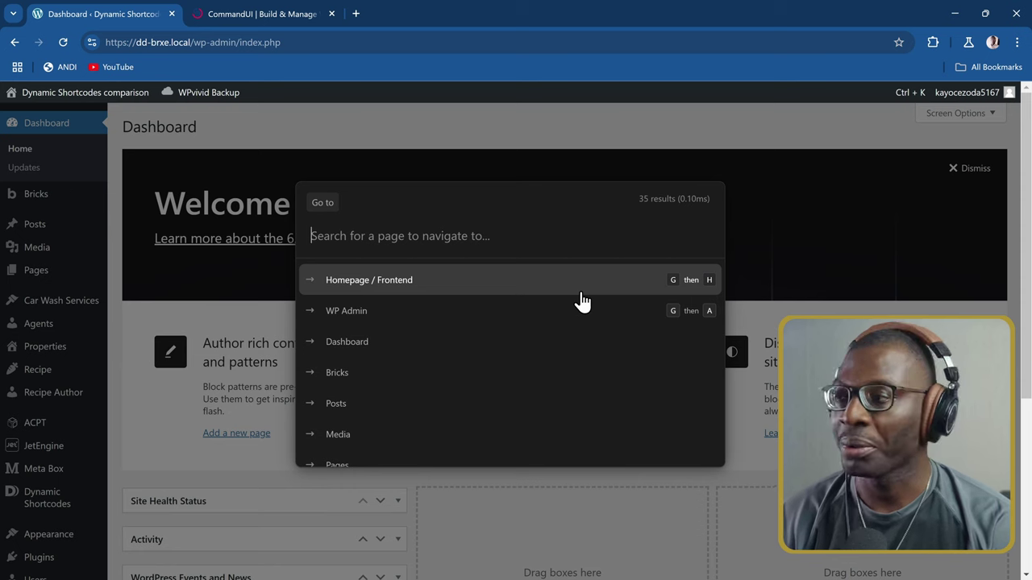
# Step: Search the palette's Go to destinations for "meta" and open the Meta Box > Dashboard page
pyautogui.write('meta')
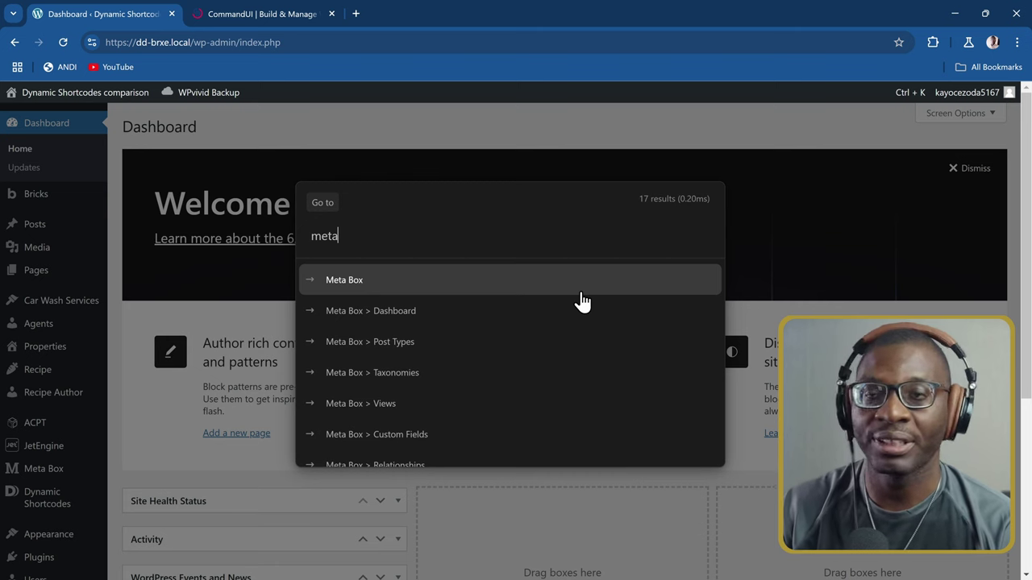
pyautogui.press('Down')
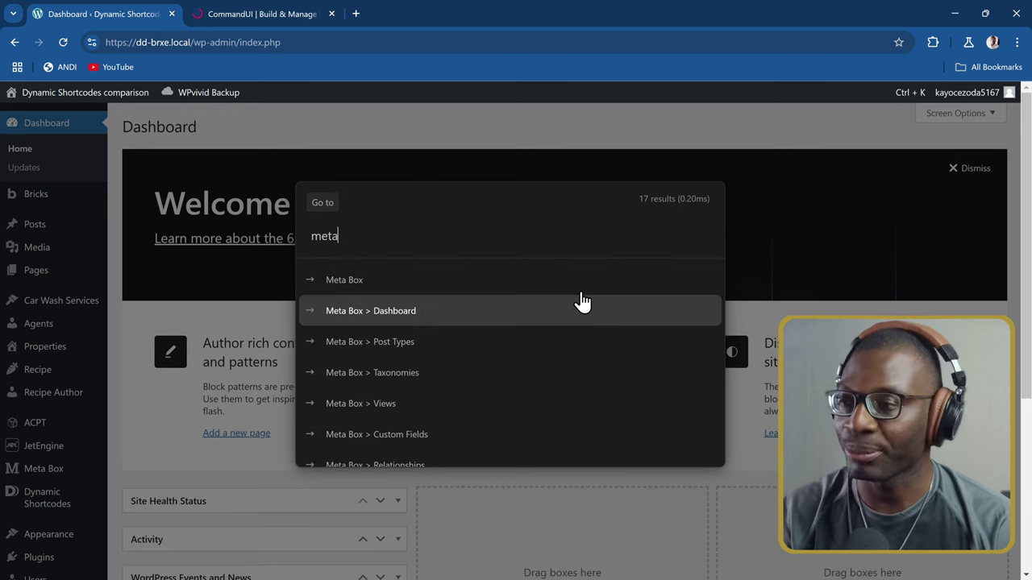
pyautogui.press('Return')
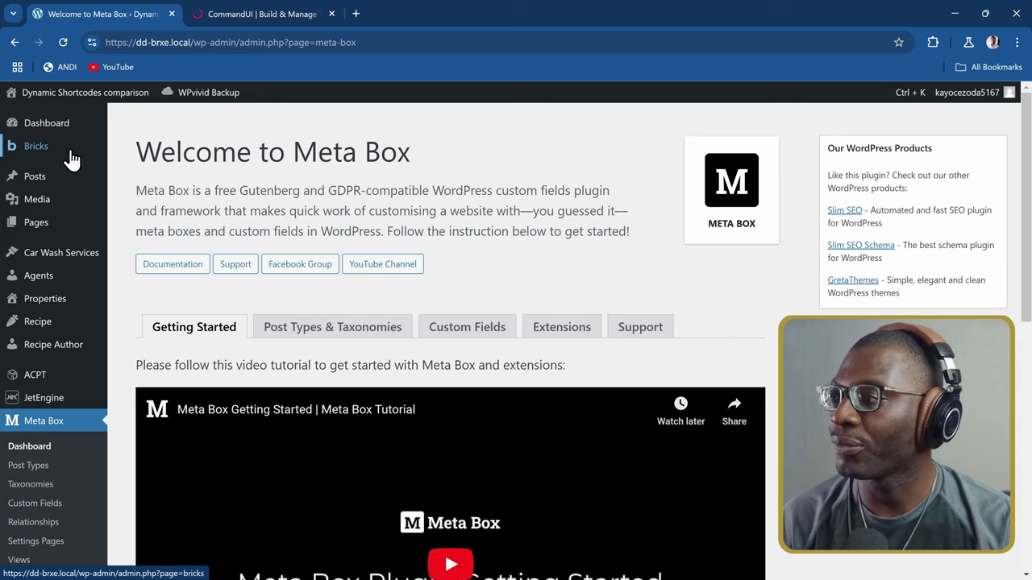
# Step: Search the command palette for "at" and open the Bricks > AT - Theme Settings page
pyautogui.moveTo(66, 154)
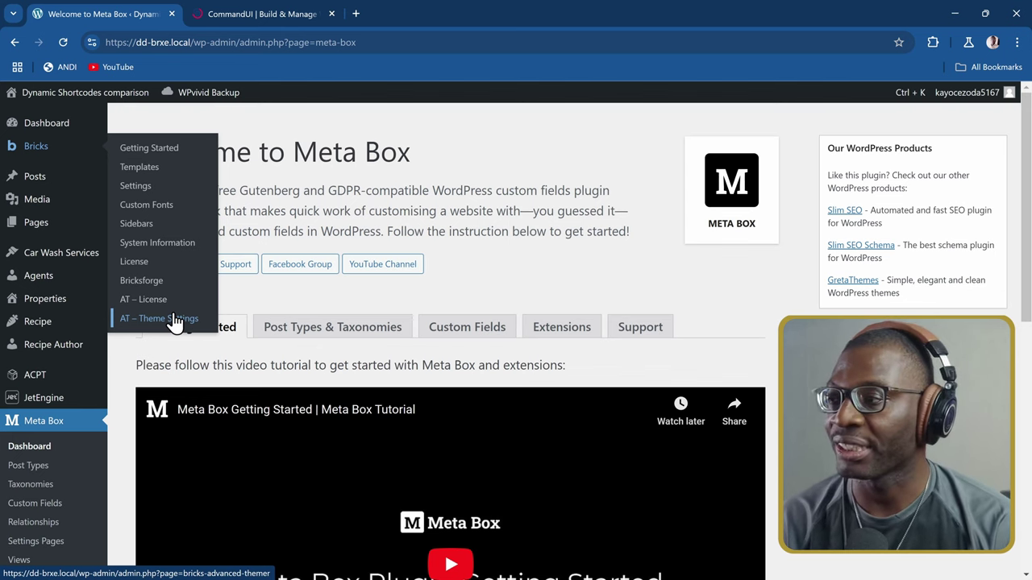
pyautogui.hotkey('ctrl', 'k')
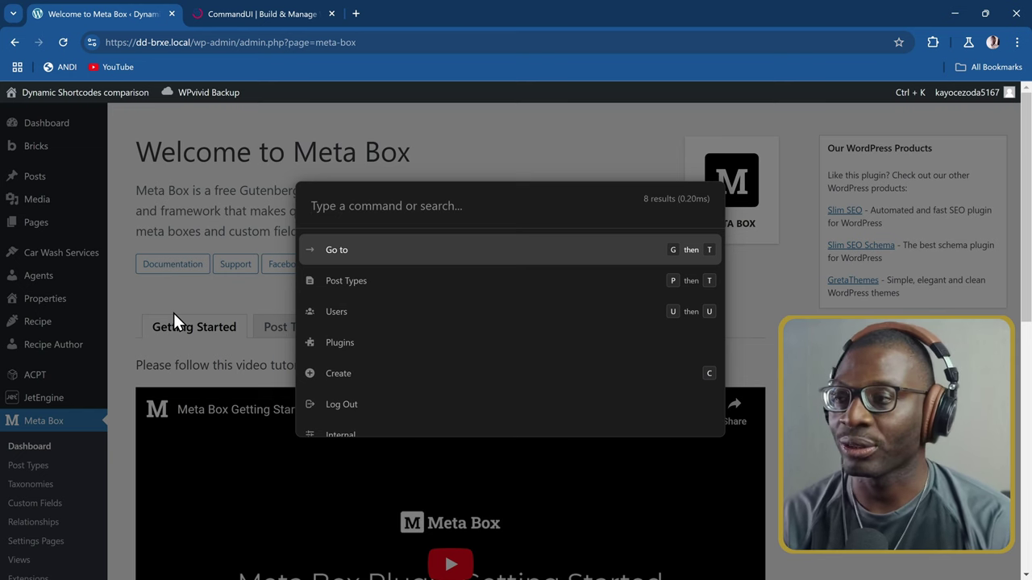
pyautogui.write('at')
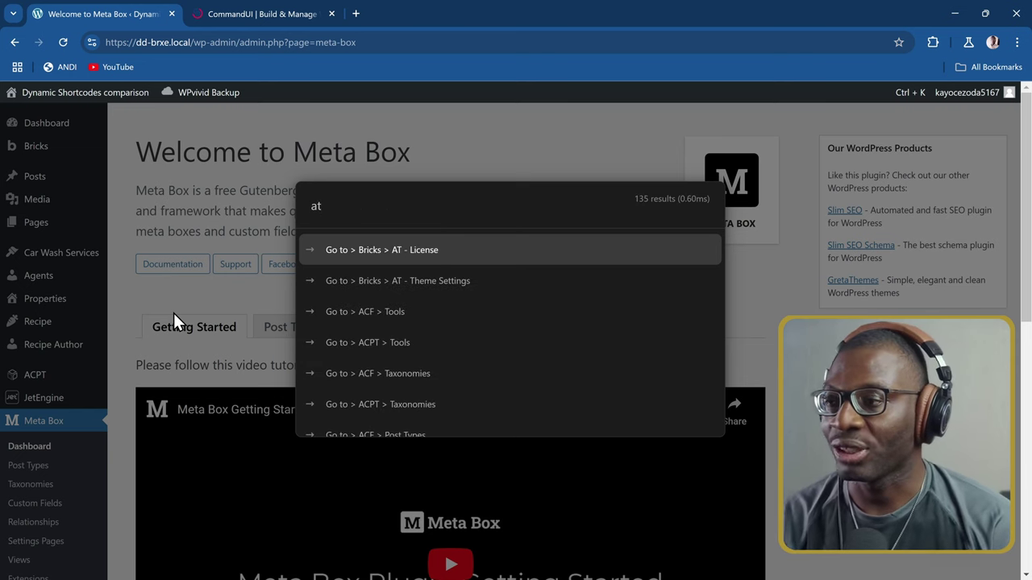
pyautogui.press('Down')
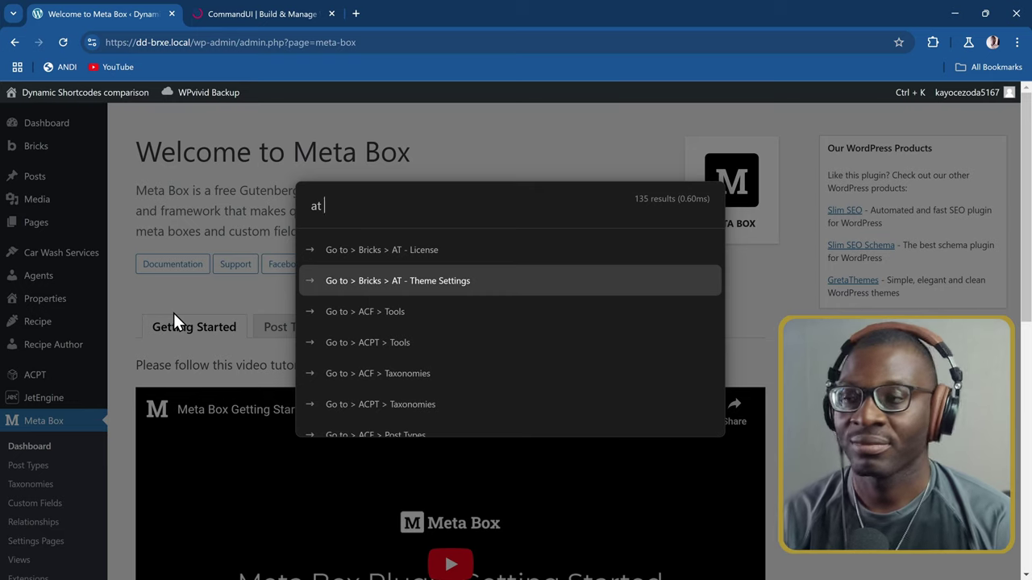
pyautogui.press('Return')
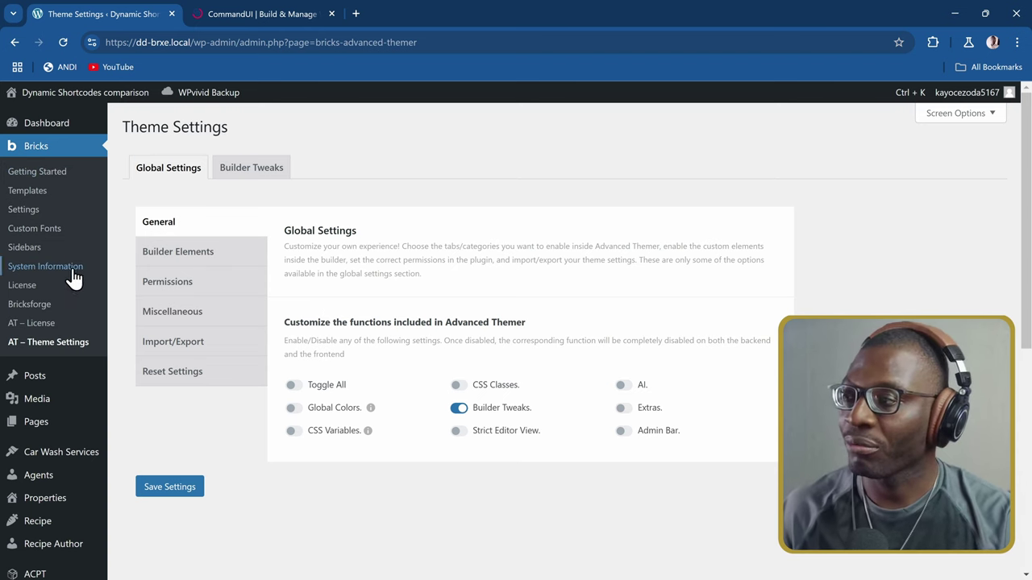
# Step: Search the command palette's post types for "car ser" and open the Car Wash Service page for editing in Bricks
pyautogui.moveTo(80, 426)
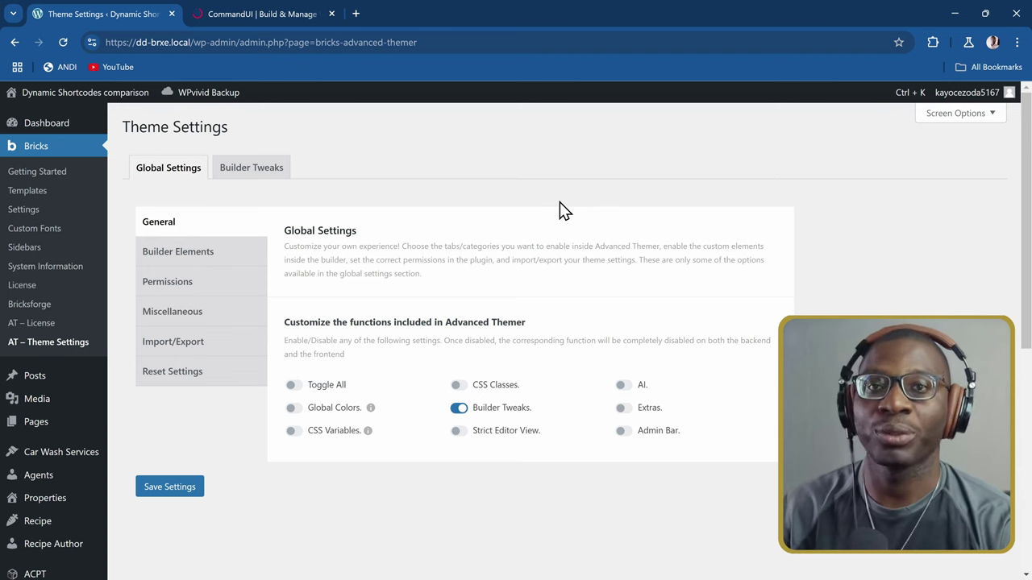
pyautogui.hotkey('ctrl', 'k')
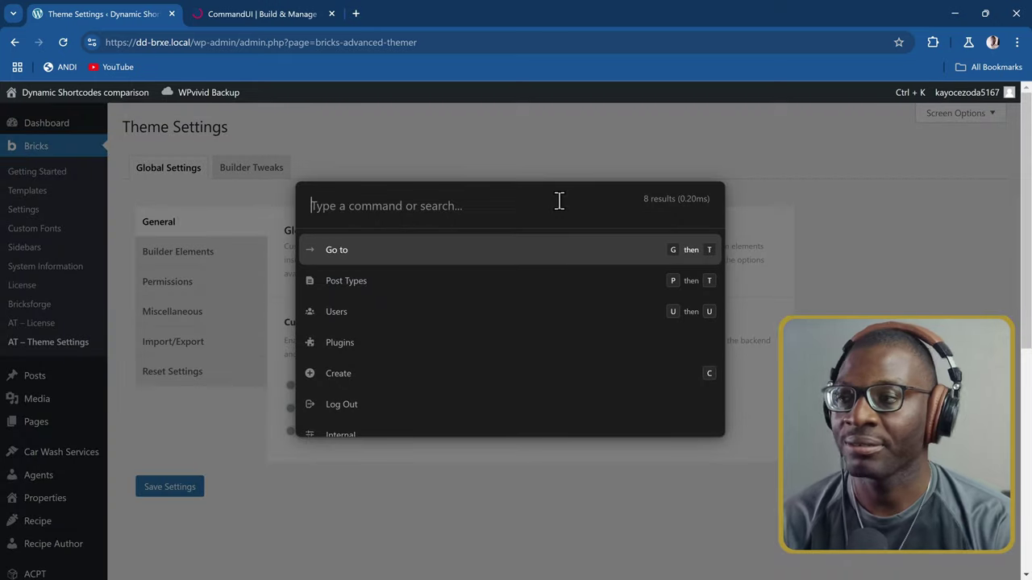
pyautogui.press('Down')
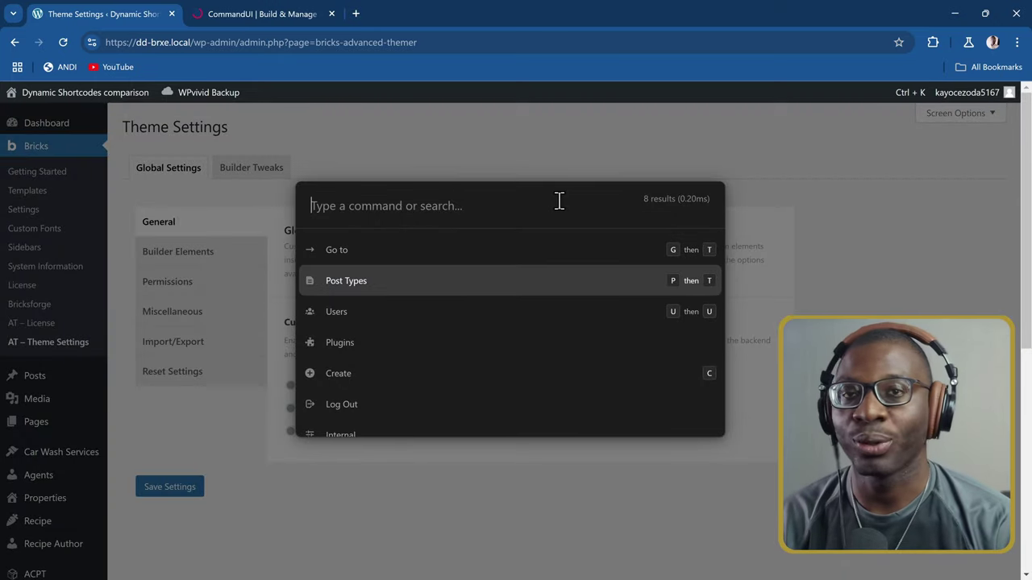
pyautogui.press('Return')
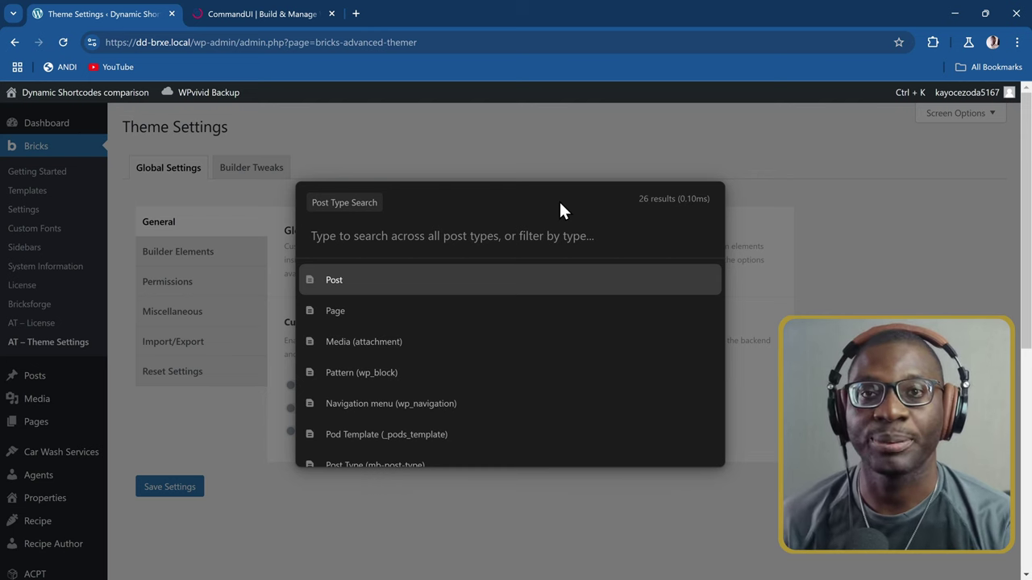
pyautogui.press('Return')
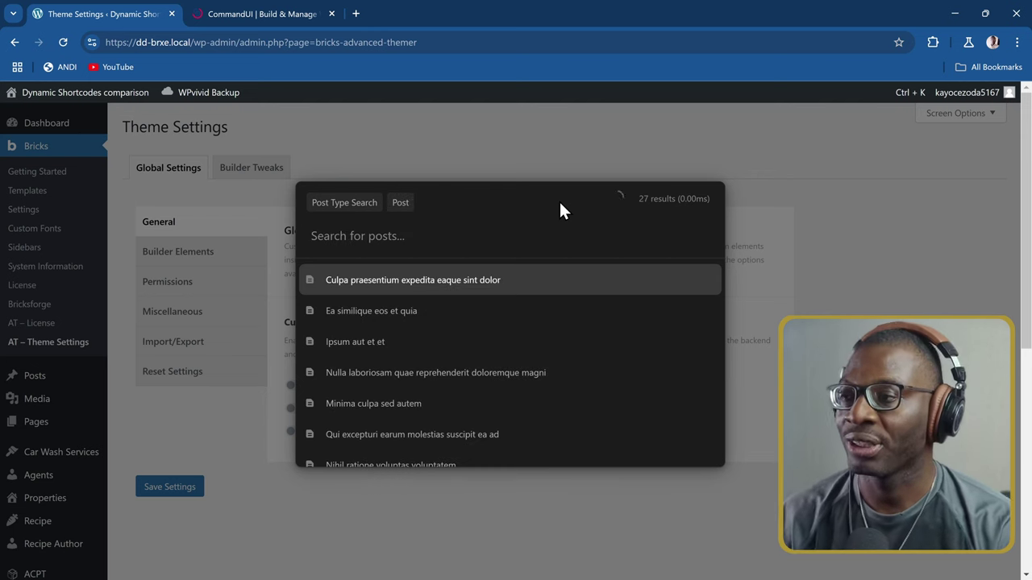
pyautogui.press('BackSpace')
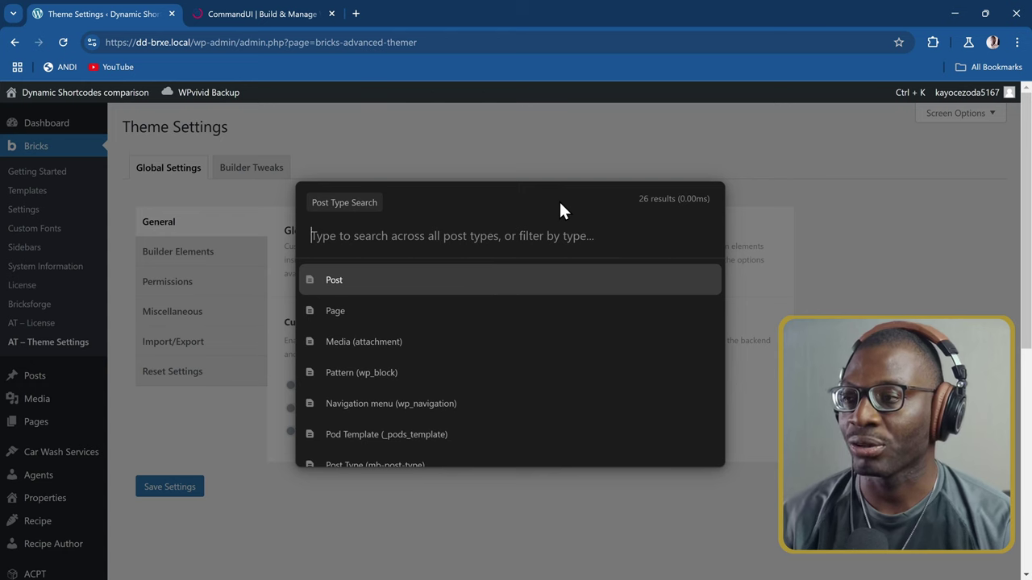
pyautogui.write('car ser')
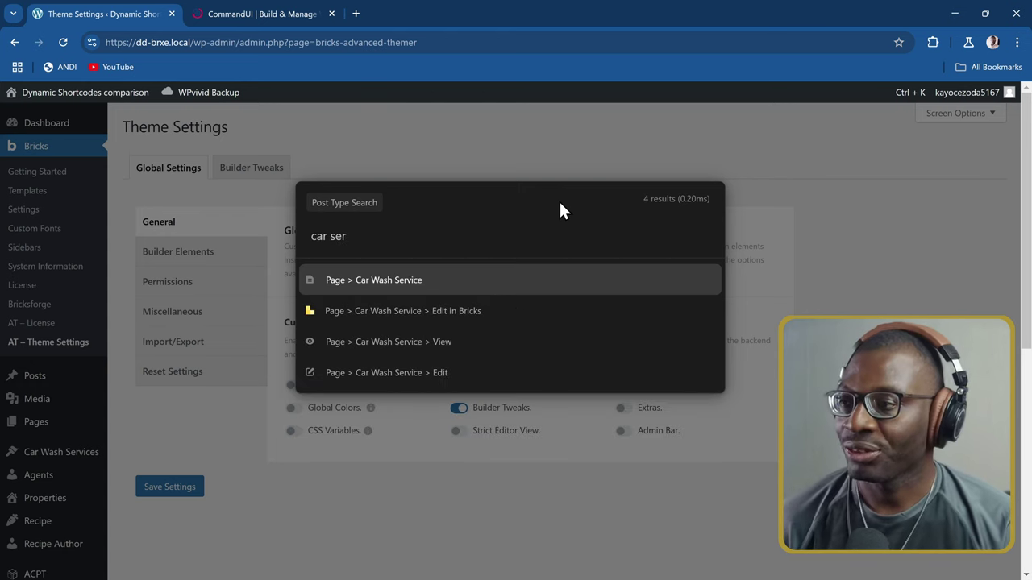
pyautogui.press('Down')
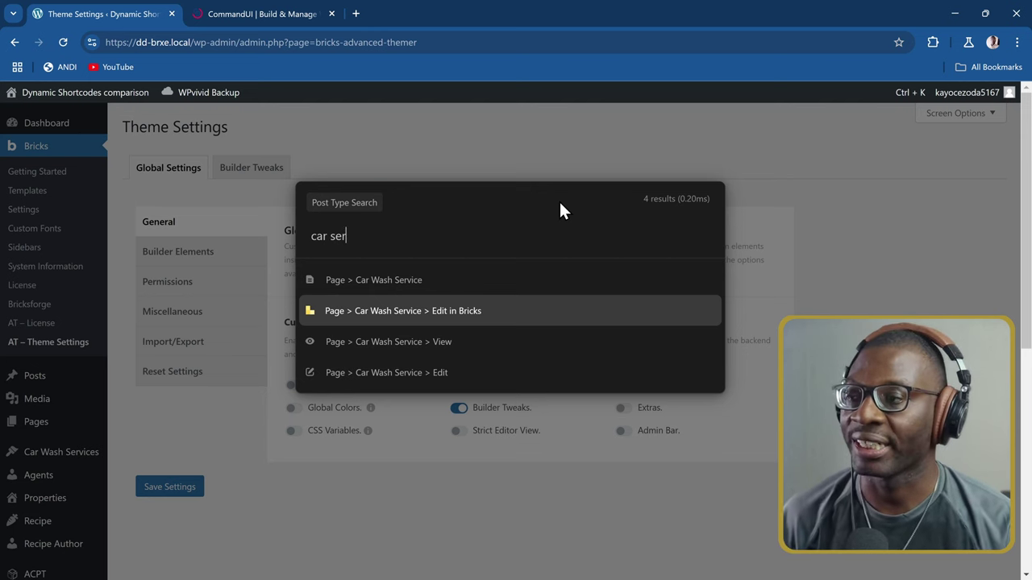
pyautogui.press('Return')
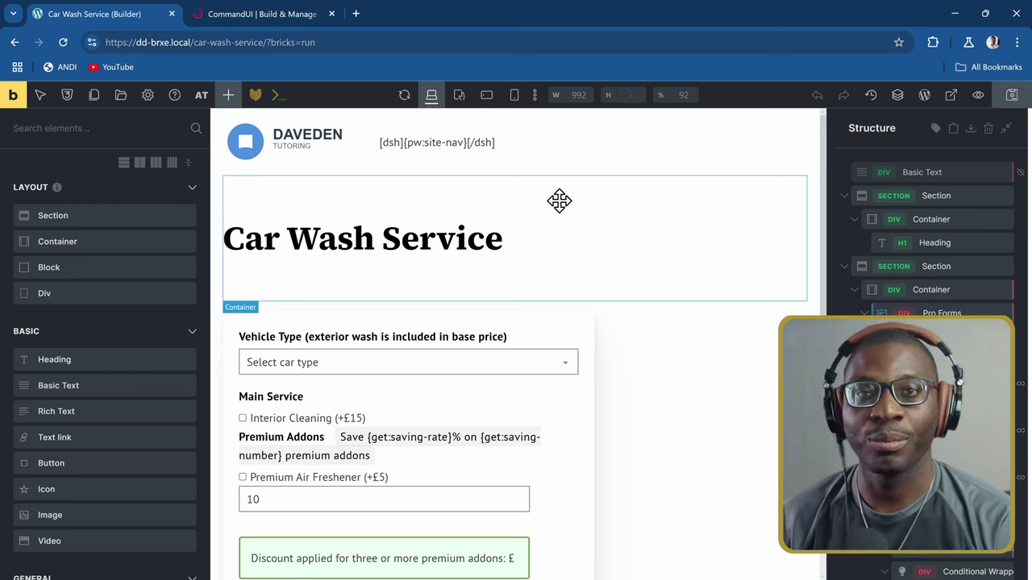
# Step: From the Bricks builder, search the command palette for "dash" and go to the Dashboard's Home page
pyautogui.hotkey('ctrl', 'k')
pyautogui.write('dash')
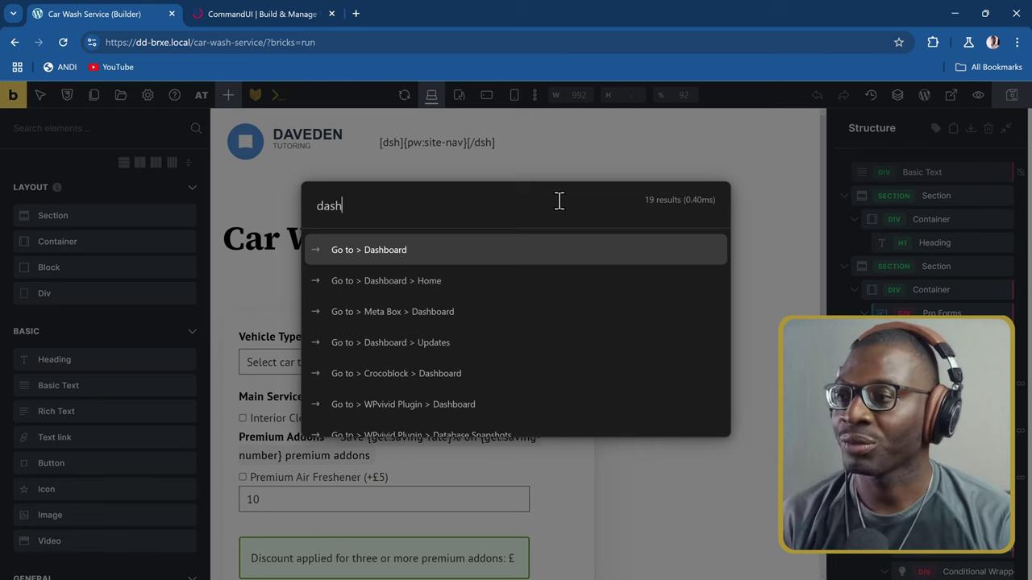
pyautogui.press('Return')
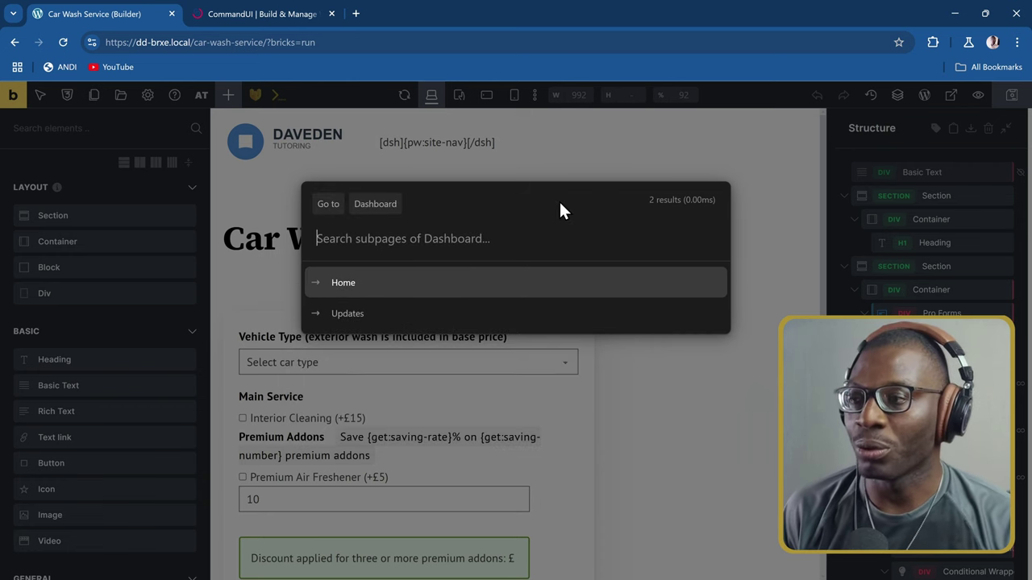
pyautogui.press('Return')
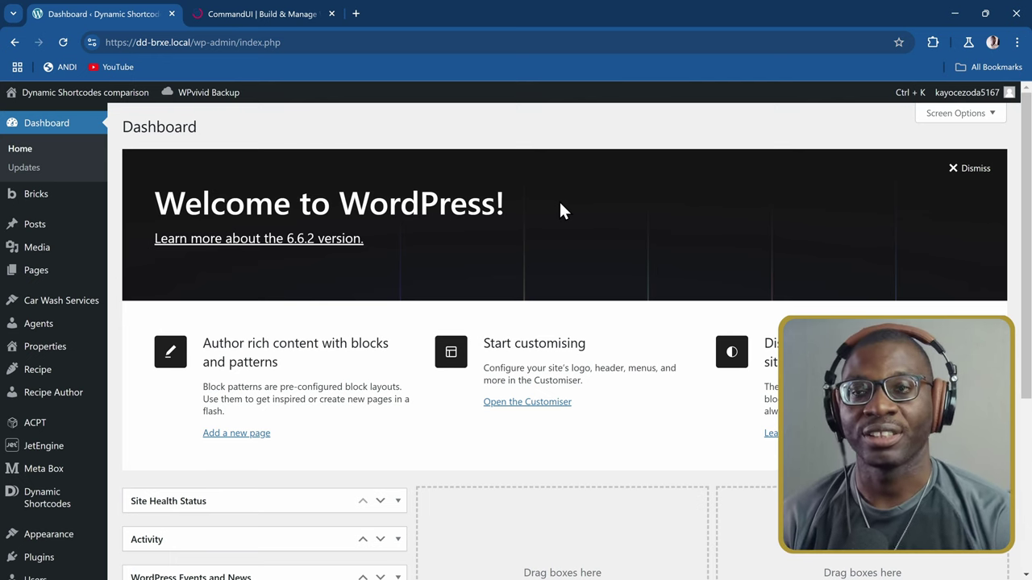
# Step: Bring up the command palette's Users search and filter it by the Administrator role
pyautogui.hotkey('ctrl', 'k')
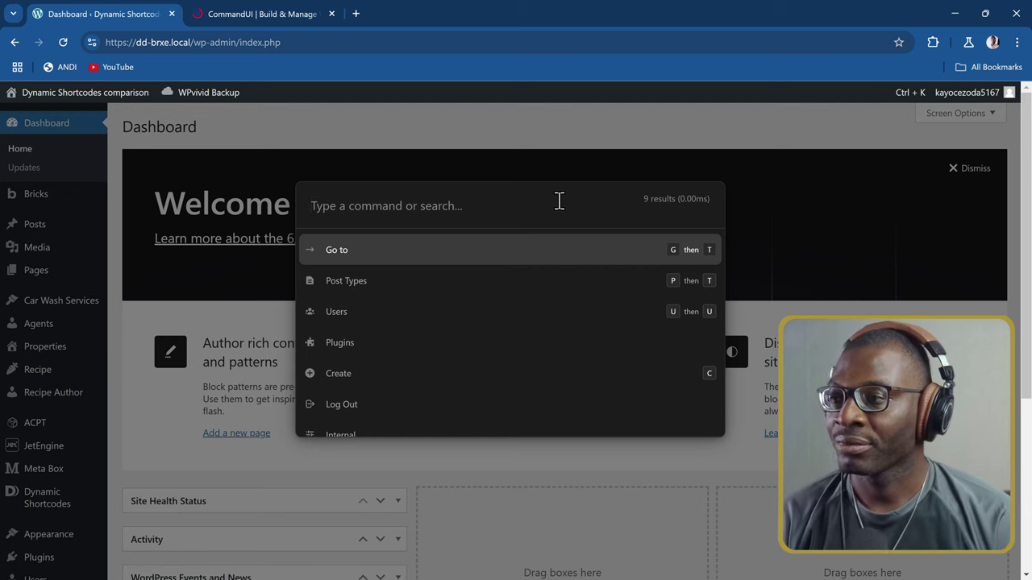
pyautogui.press('Down')
pyautogui.press('Down')
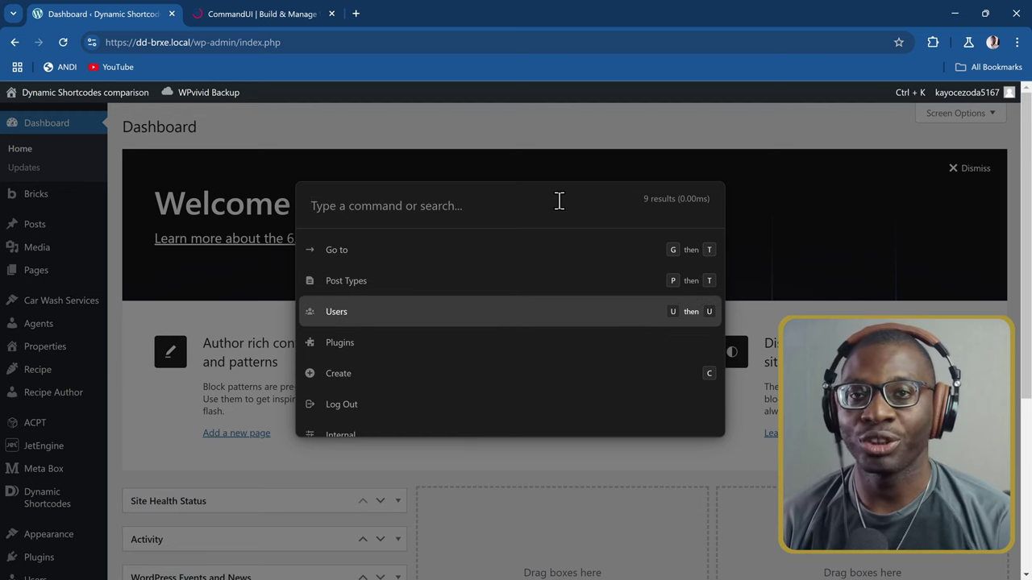
pyautogui.press('Return')
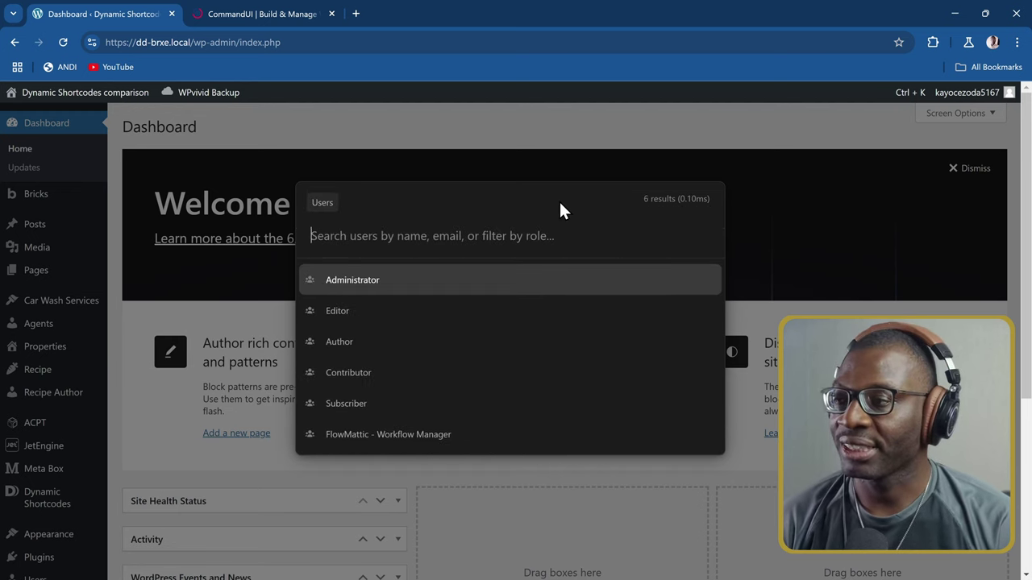
pyautogui.press('Down')
pyautogui.press('Down')
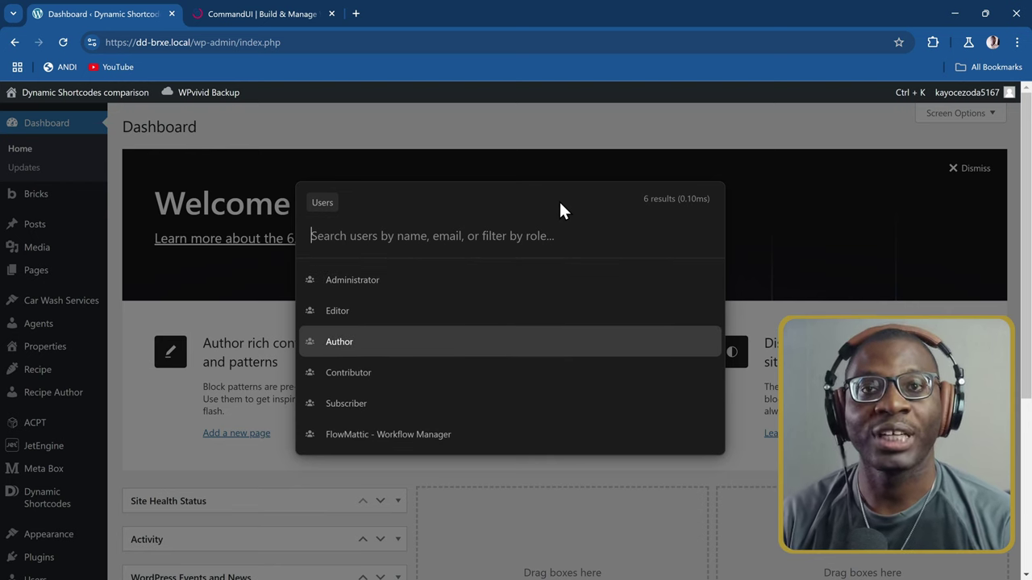
pyautogui.press('Up')
pyautogui.press('Up')
pyautogui.press('Return')
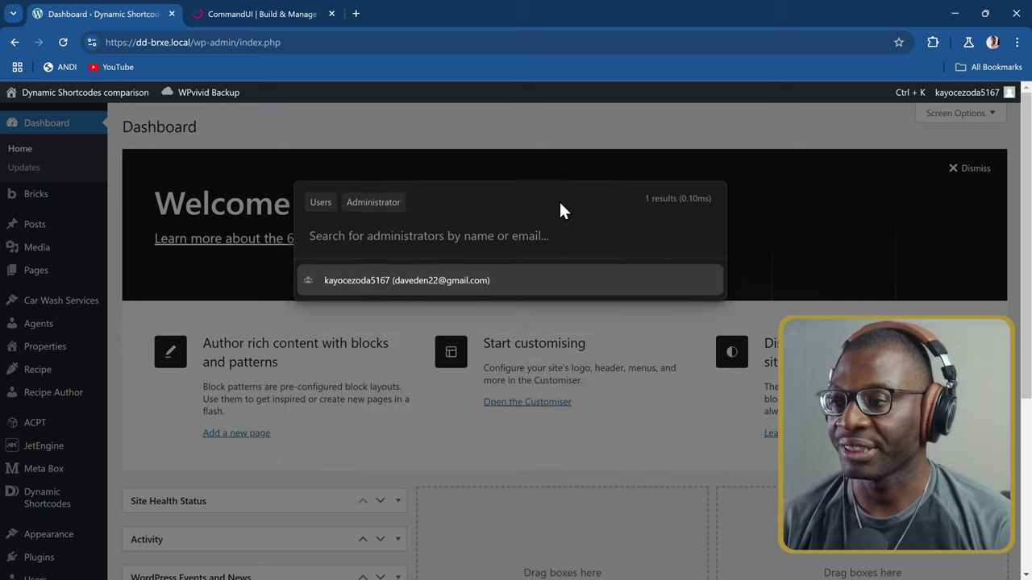
# Step: Open the administrator account's profile from the unfiltered list of administrators
pyautogui.write('d')
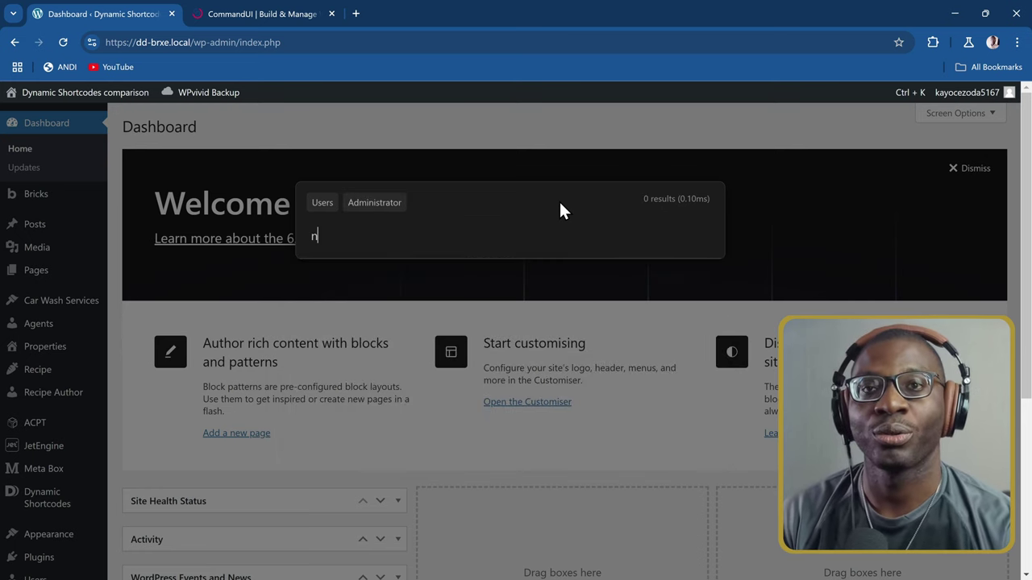
pyautogui.press('BackSpace')
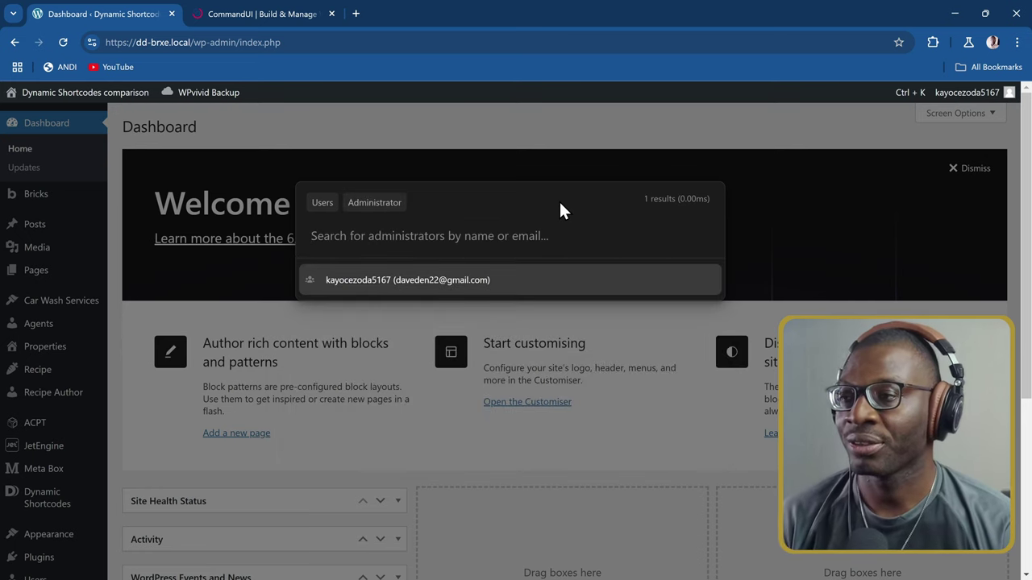
pyautogui.press('Return')
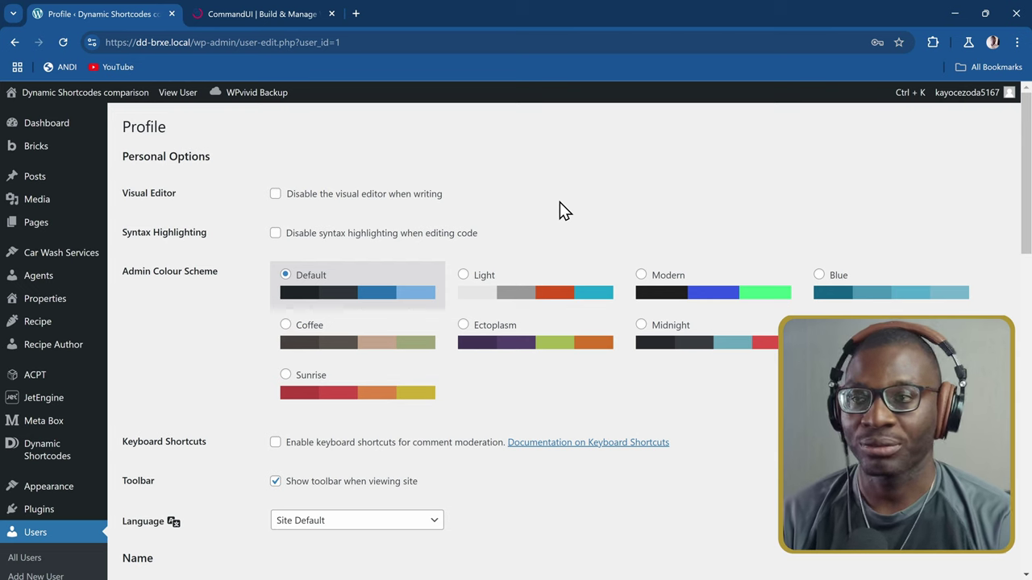
# Step: Search the command palette for "dash" and return from the user profile to the admin Dashboard's Home page
pyautogui.hotkey('ctrl', 'k')
pyautogui.write('dash')
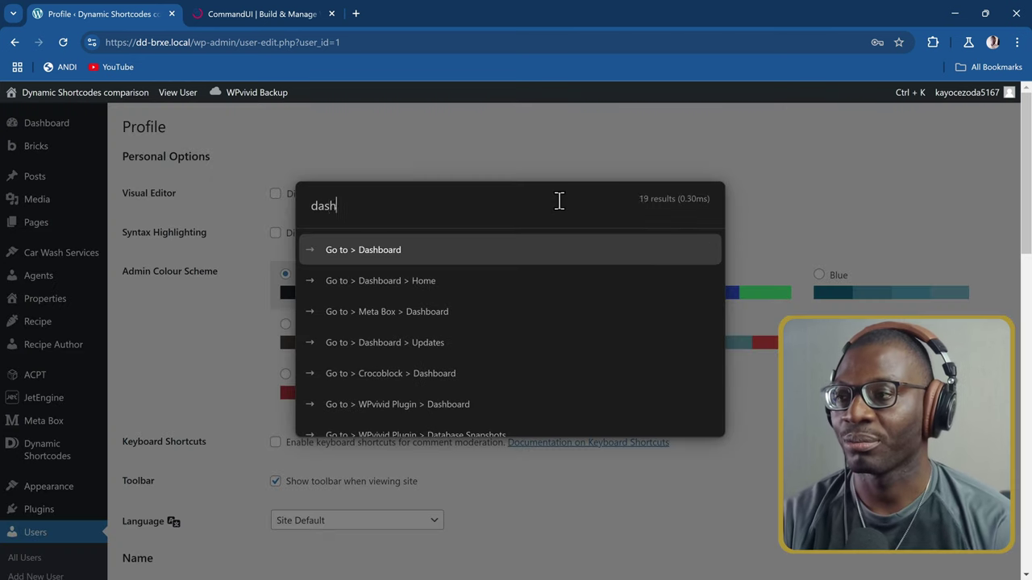
pyautogui.press('Tab')
pyautogui.press('Return')
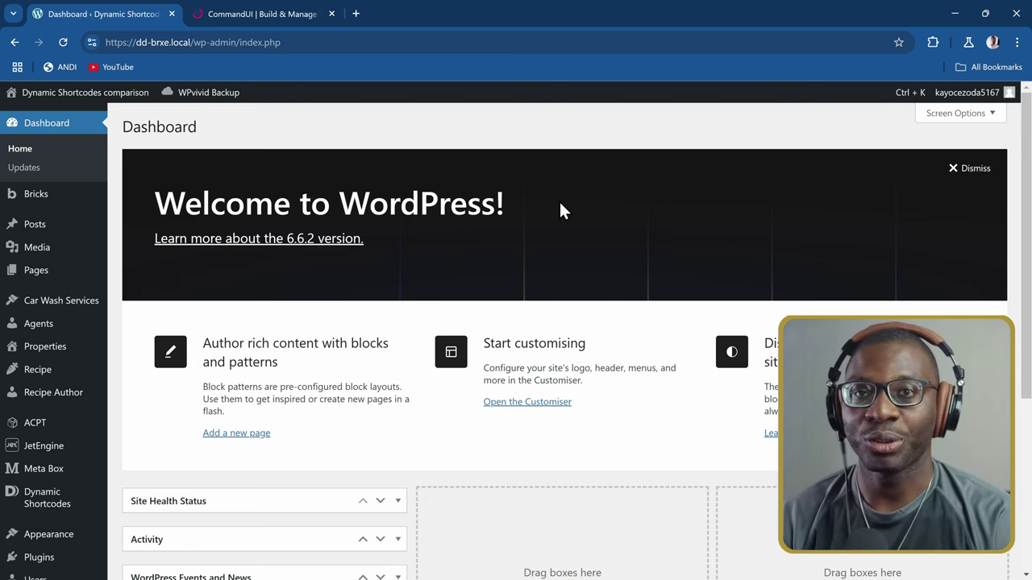
# Step: Bring up the command palette's Plugins commands and start a search of the plugin repository
pyautogui.hotkey('ctrl', 'k')
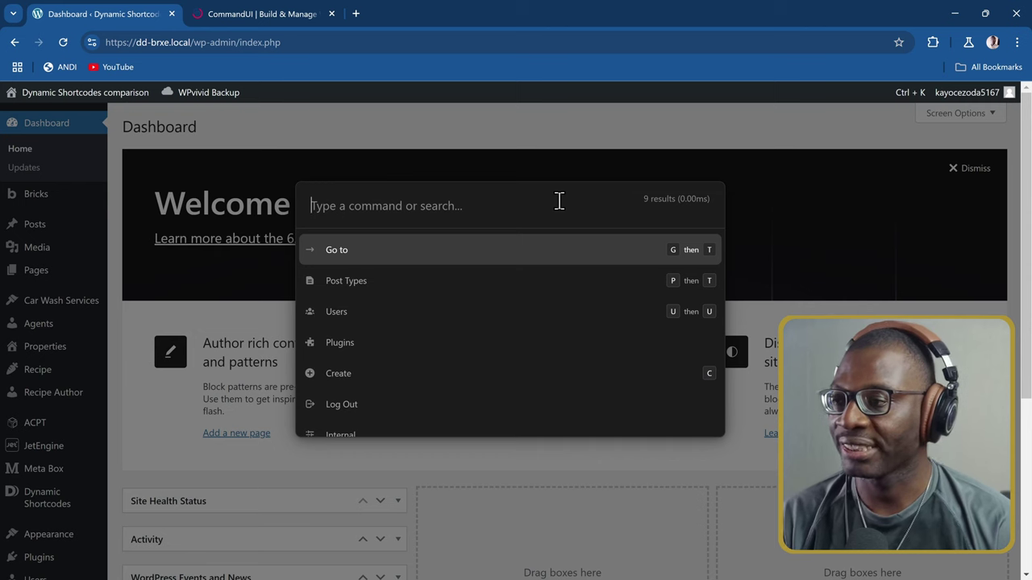
pyautogui.press('Down')
pyautogui.press('Down')
pyautogui.press('Down')
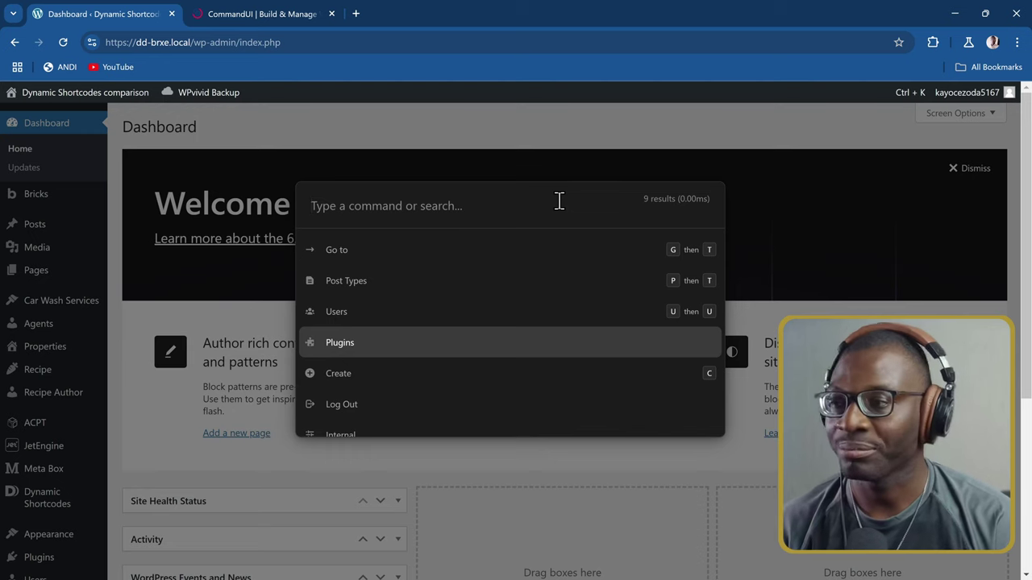
pyautogui.press('Return')
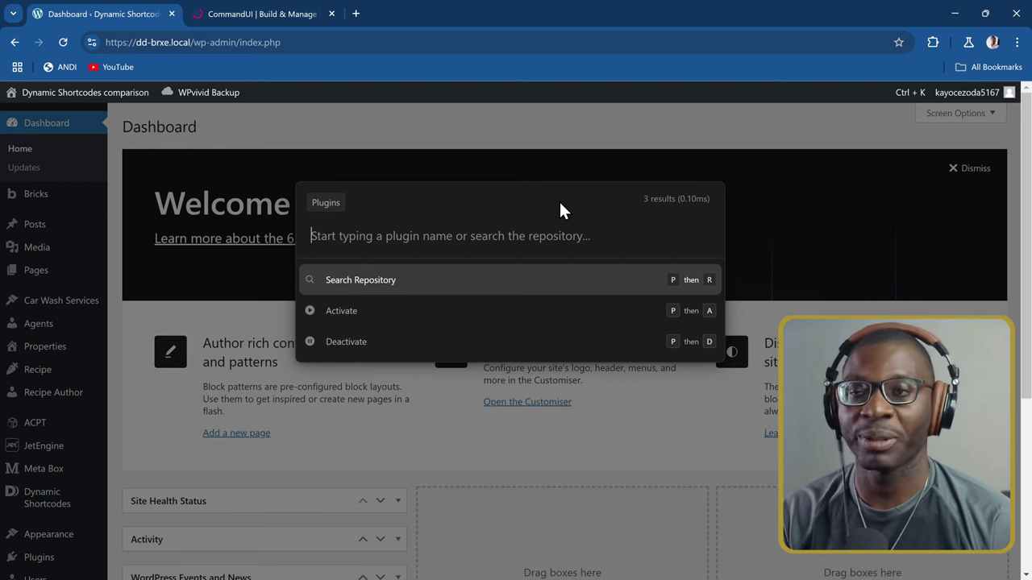
pyautogui.press('Return')
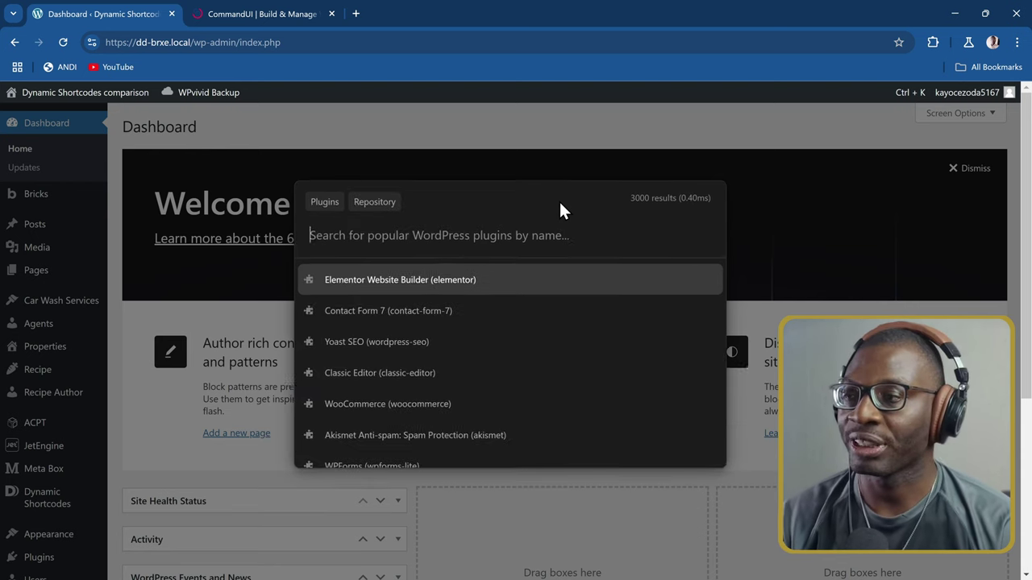
# Step: Search the plugin repository for "better sear" and look through the options for Better Search Replace
pyautogui.write('b')
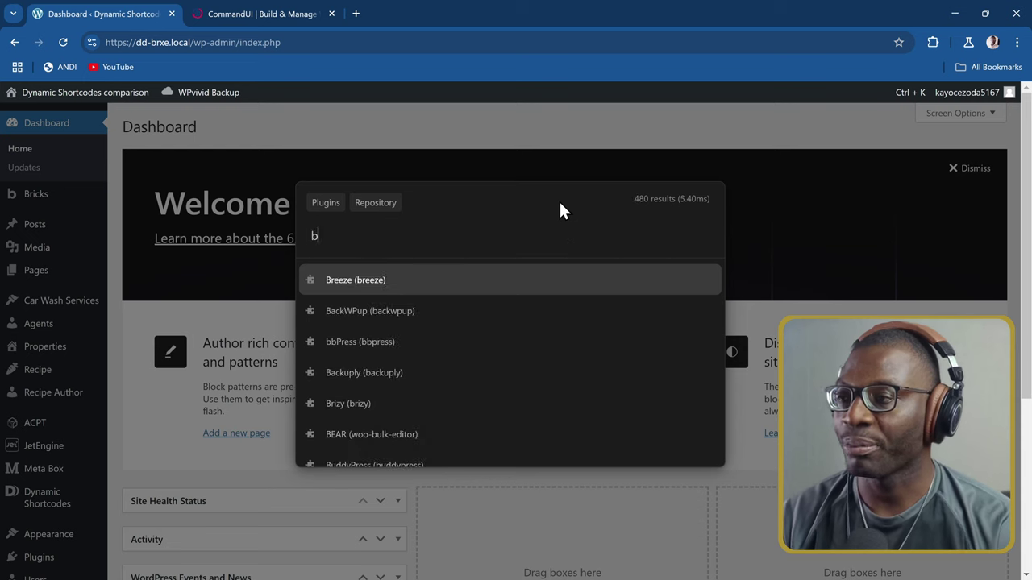
pyautogui.write('etter sear')
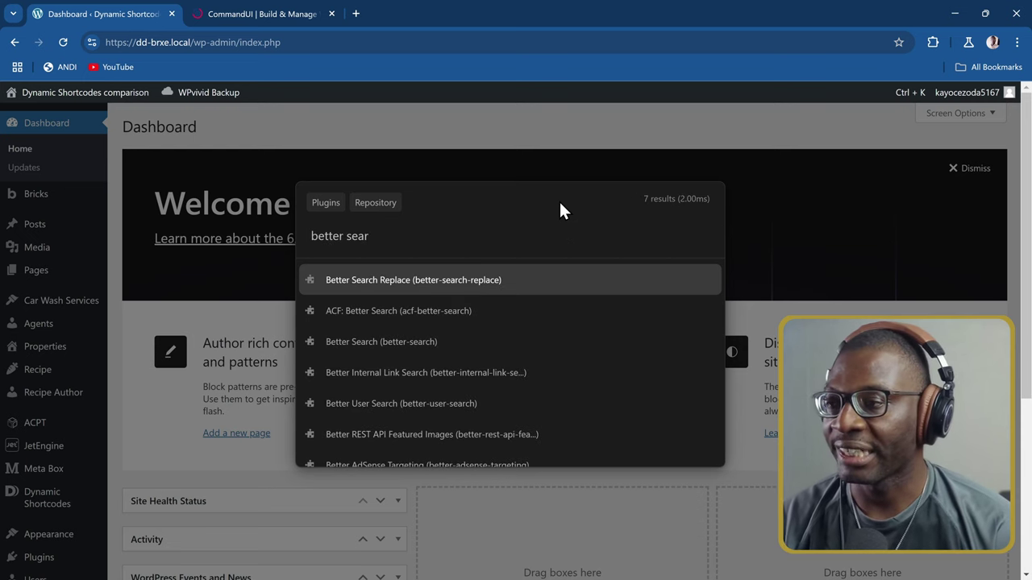
pyautogui.press('Return')
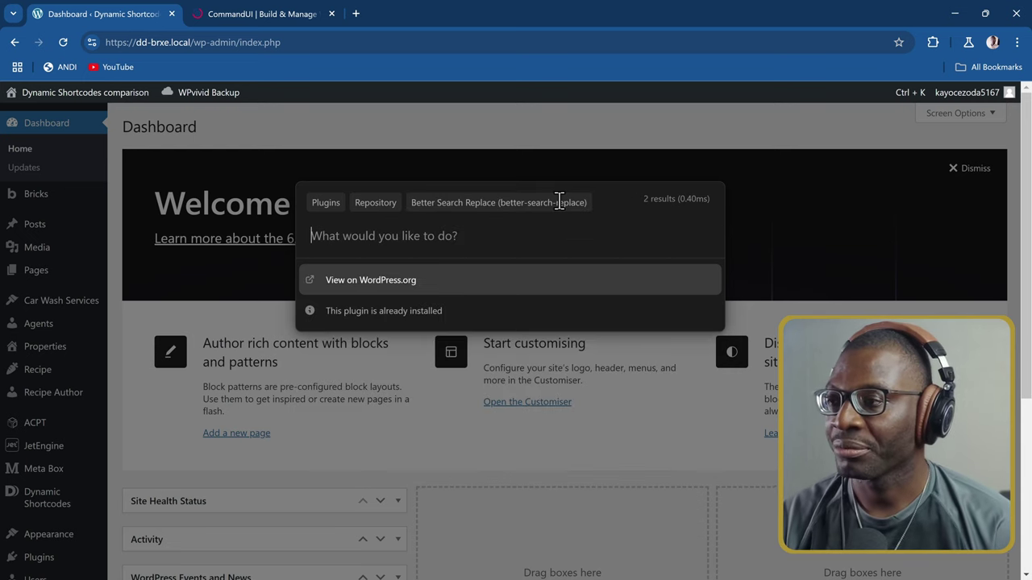
pyautogui.press('Down')
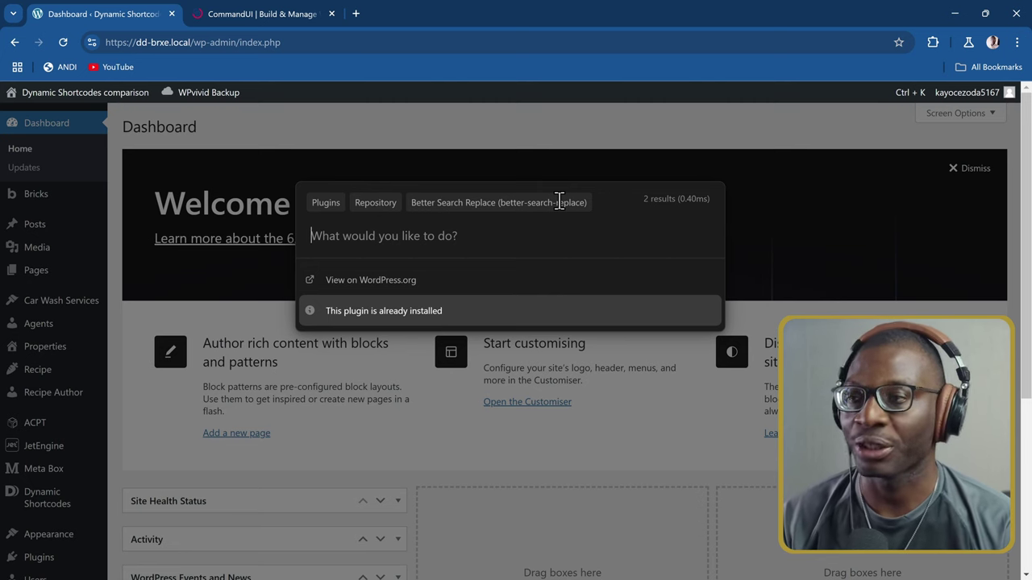
# Step: Search the plugin repository for "conta", then install and activate Contact Form 7
pyautogui.press('BackSpace')
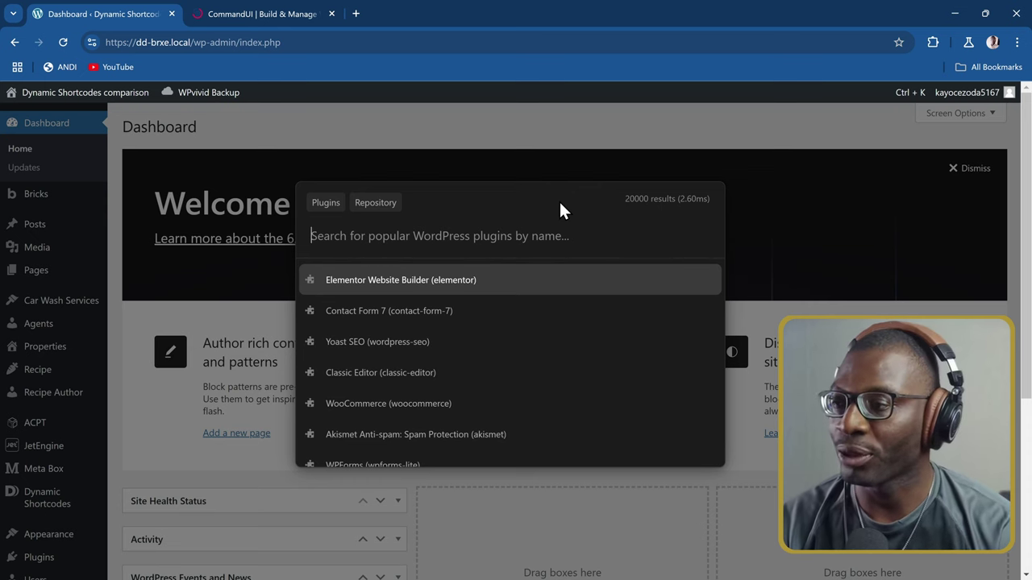
pyautogui.write('conta')
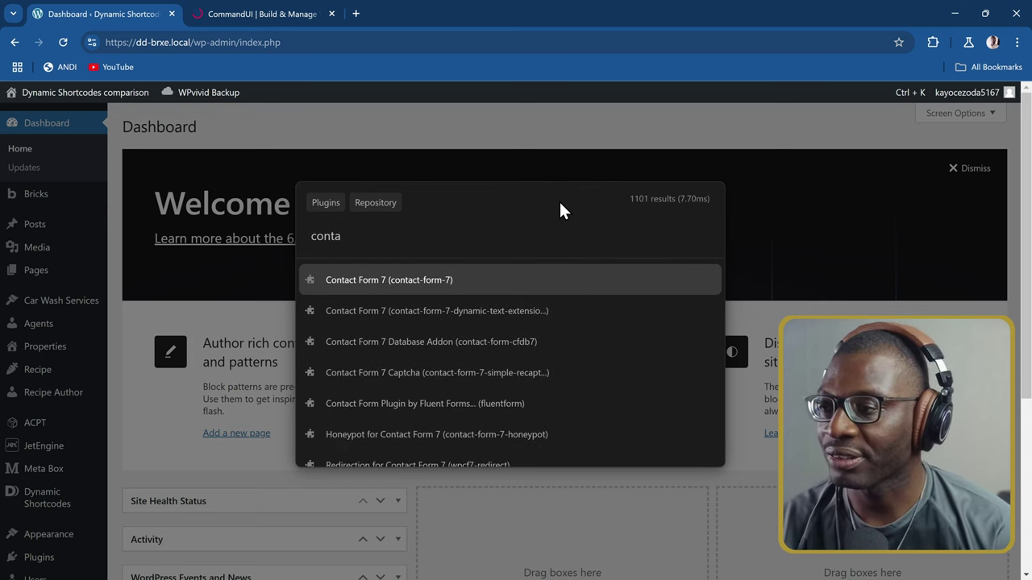
pyautogui.press('Return')
pyautogui.press('Down')
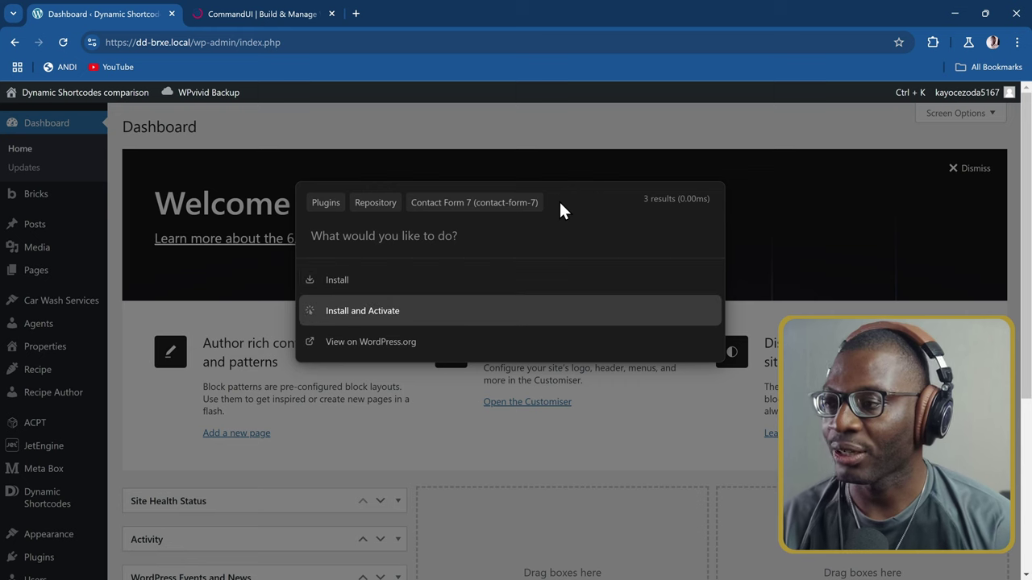
pyautogui.press('Up')
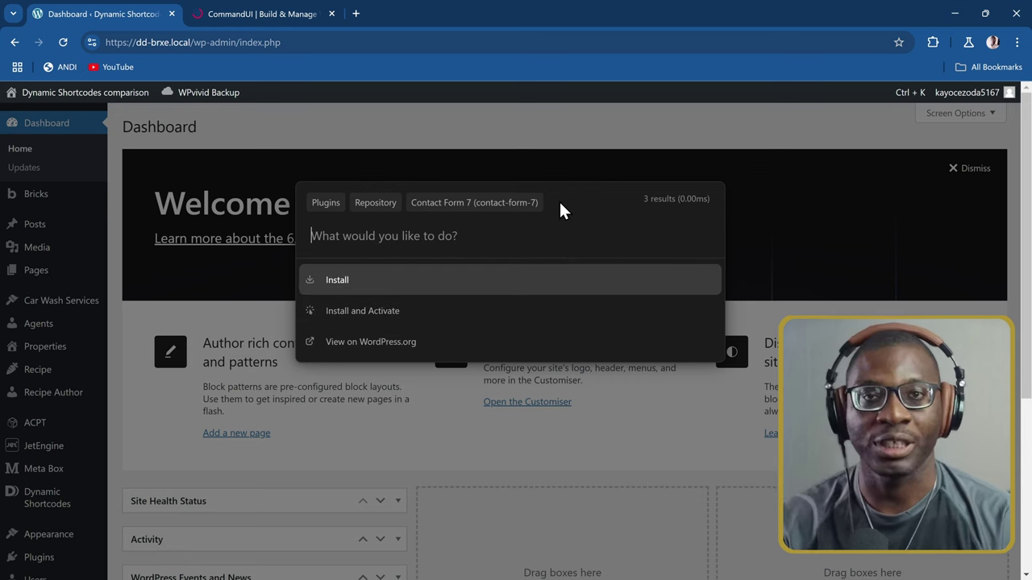
pyautogui.press('Down')
pyautogui.press('Return')
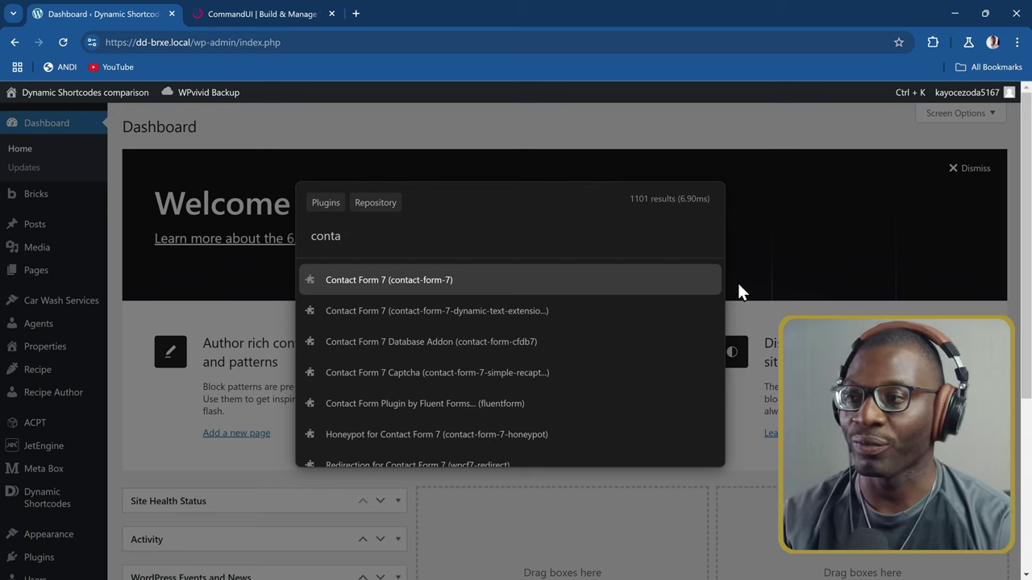
# Step: Use the palette's Go to command with "plugin" to open the Installed Plugins page and check the Contact Form 7 entry
pyautogui.press('BackSpace')
pyautogui.press('BackSpace')
pyautogui.press('BackSpace')
pyautogui.press('BackSpace')
pyautogui.press('BackSpace')
pyautogui.press('BackSpace')
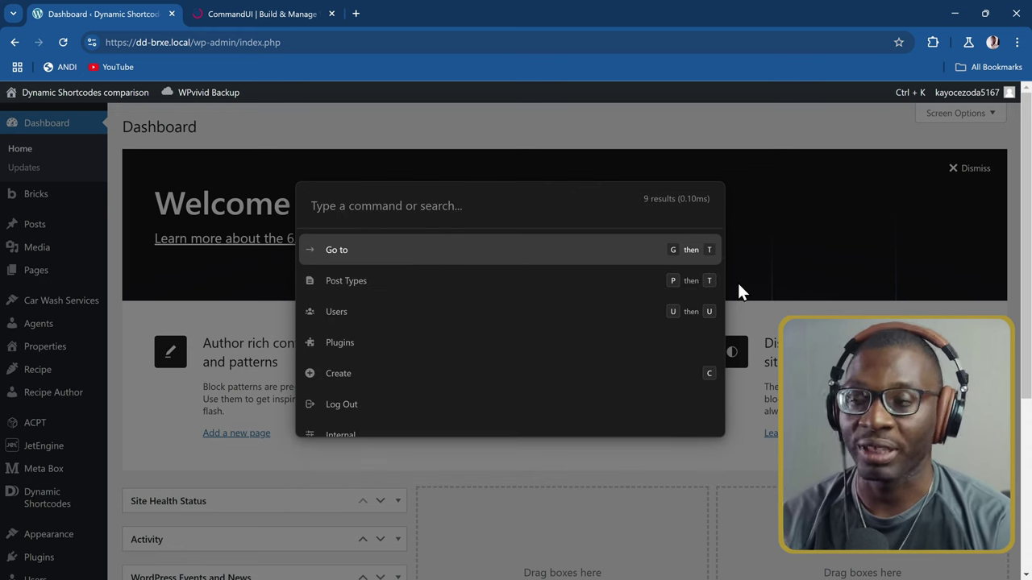
pyautogui.press('Return')
pyautogui.write('plugin')
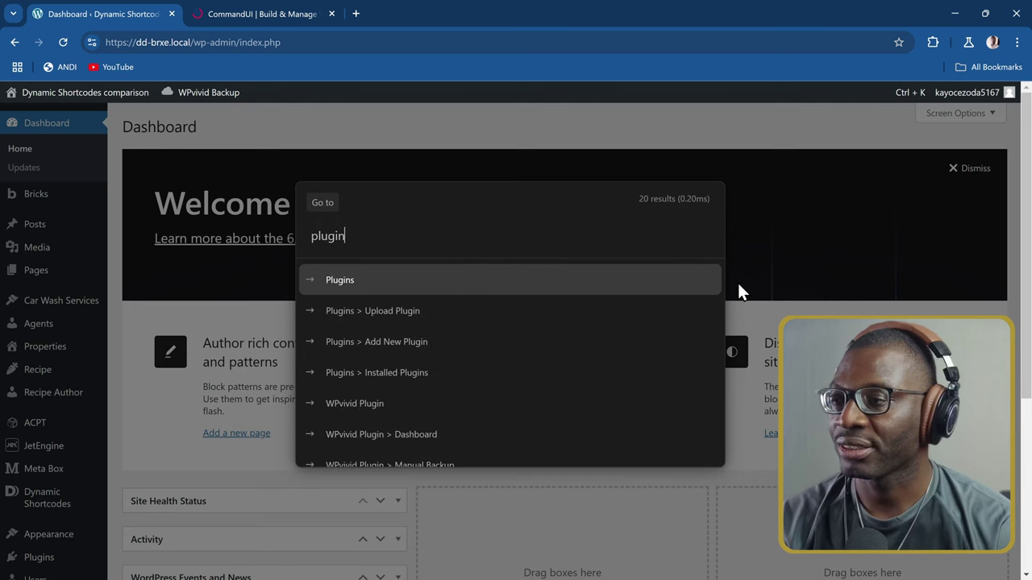
pyautogui.press('Return')
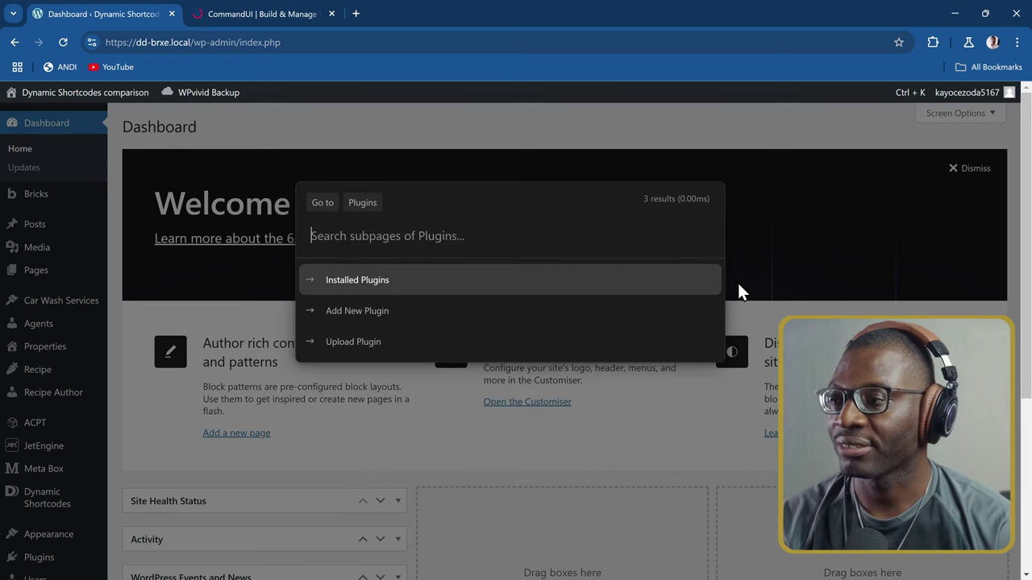
pyautogui.press('Return')
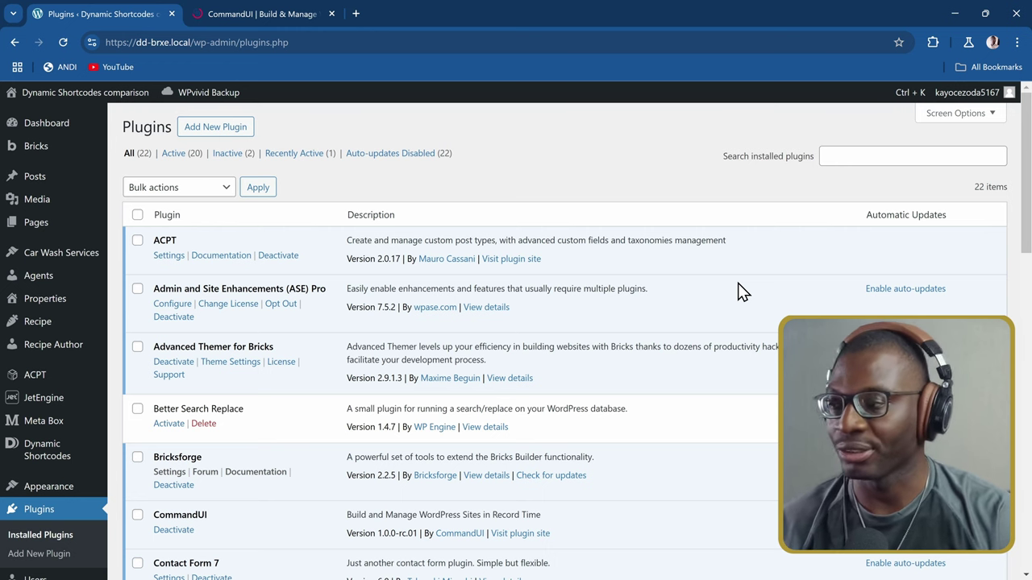
pyautogui.scroll(-3, 737, 283)
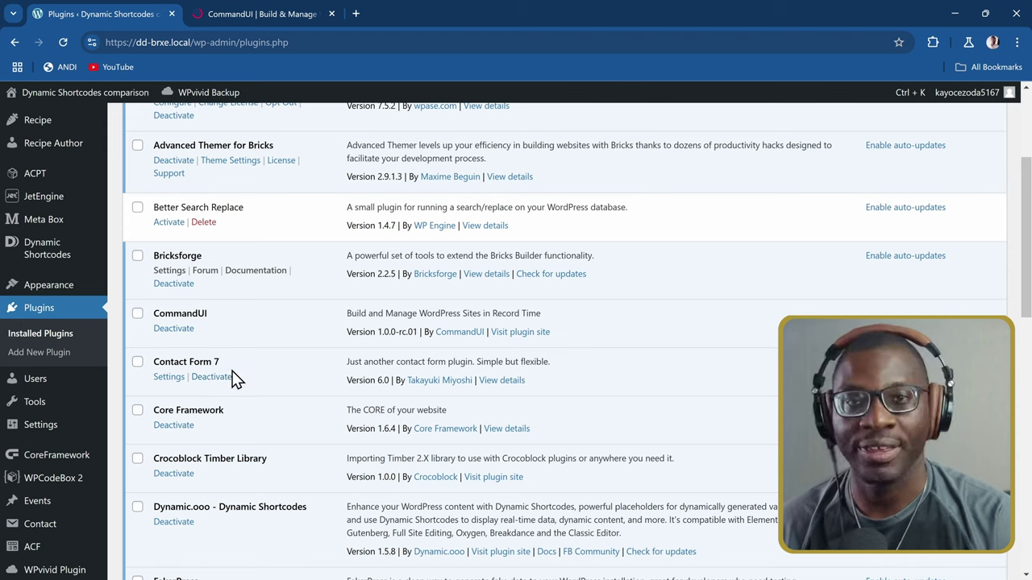
pyautogui.scroll(1, 327, 370)
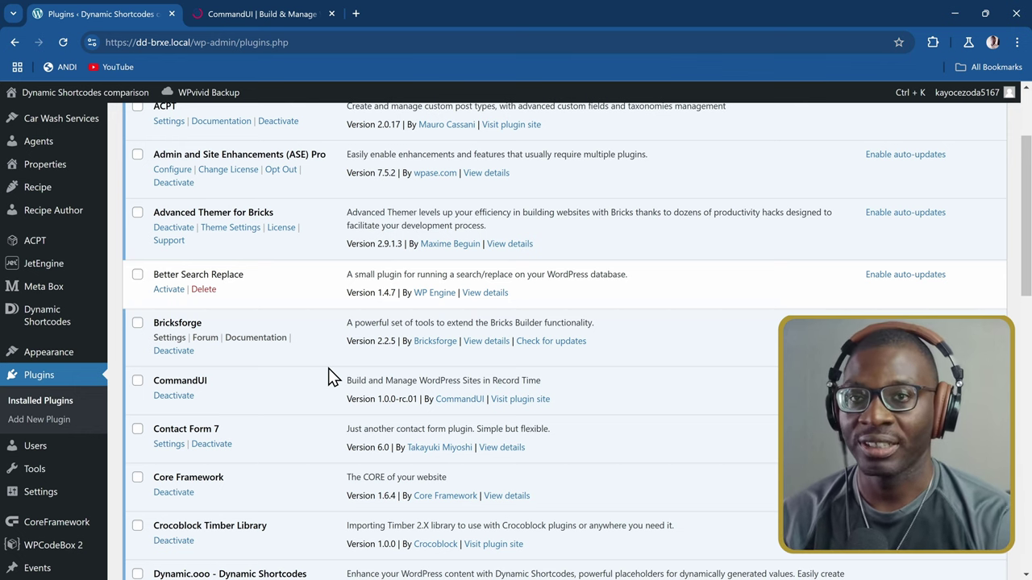
# Step: Search the command palette for "plu" and activate the Better Search Replace plugin
pyautogui.hotkey('ctrl', 'k')
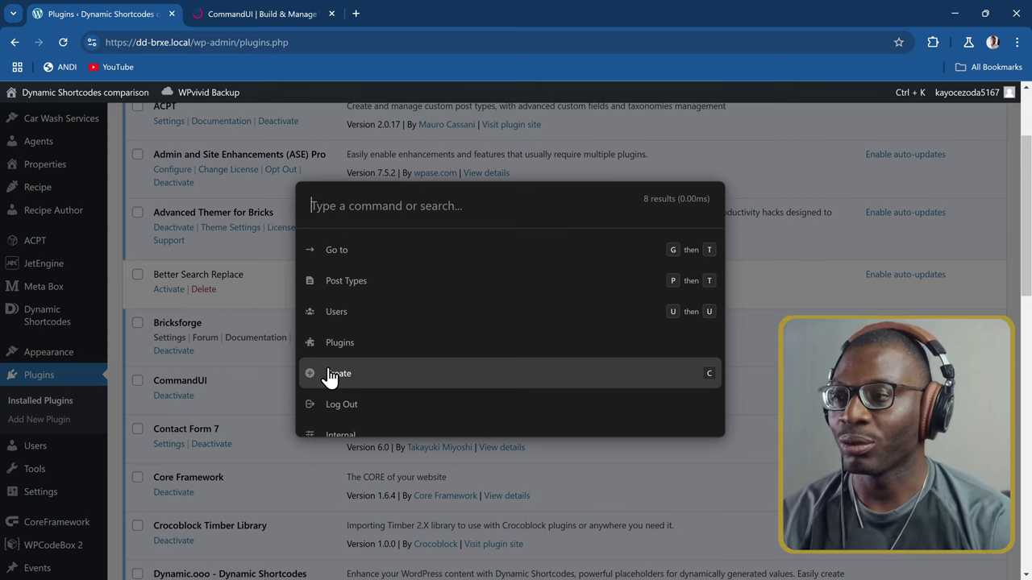
pyautogui.write('plu')
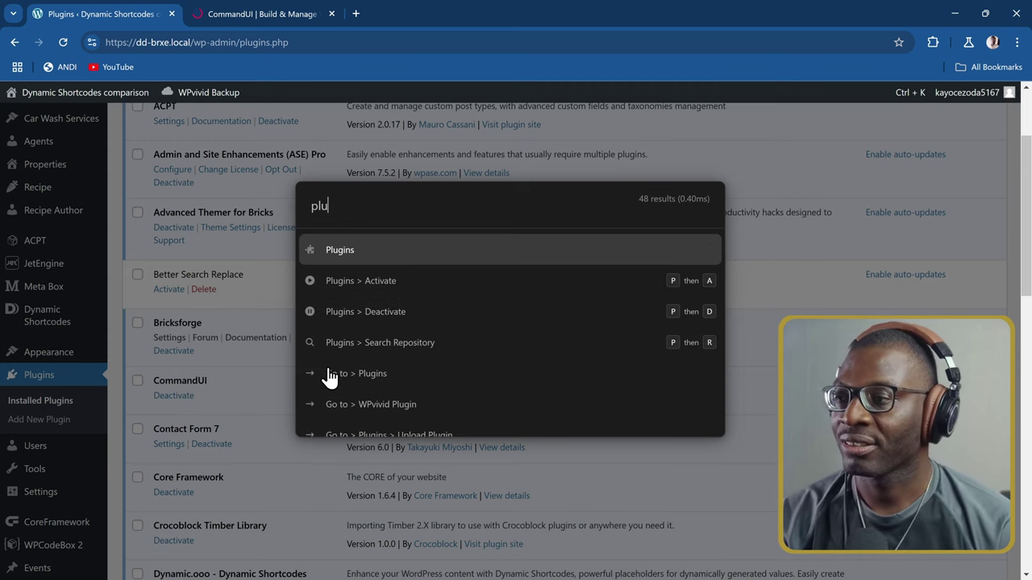
pyautogui.press('Down')
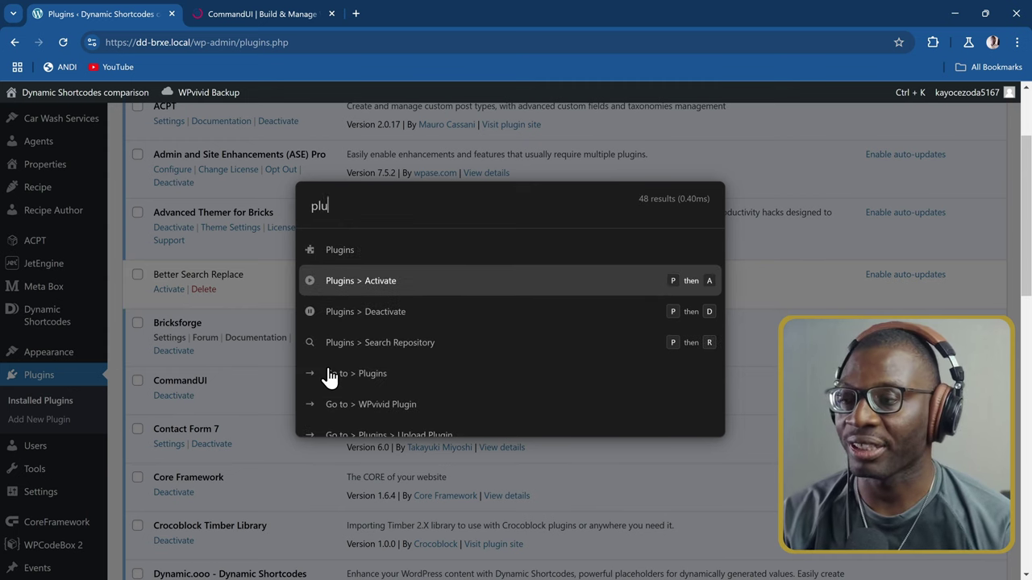
pyautogui.press('Return')
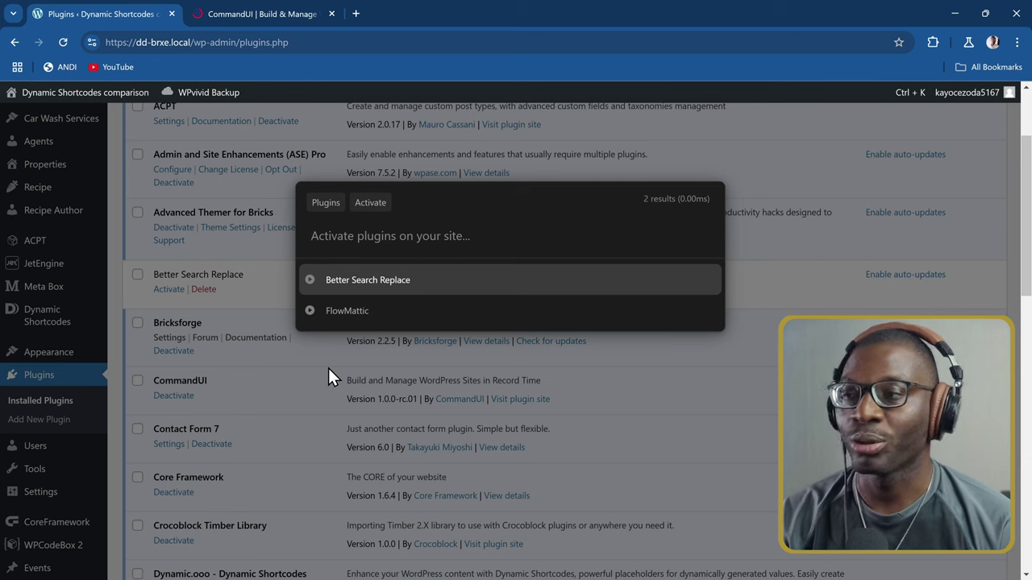
pyautogui.press('Down')
pyautogui.press('Up')
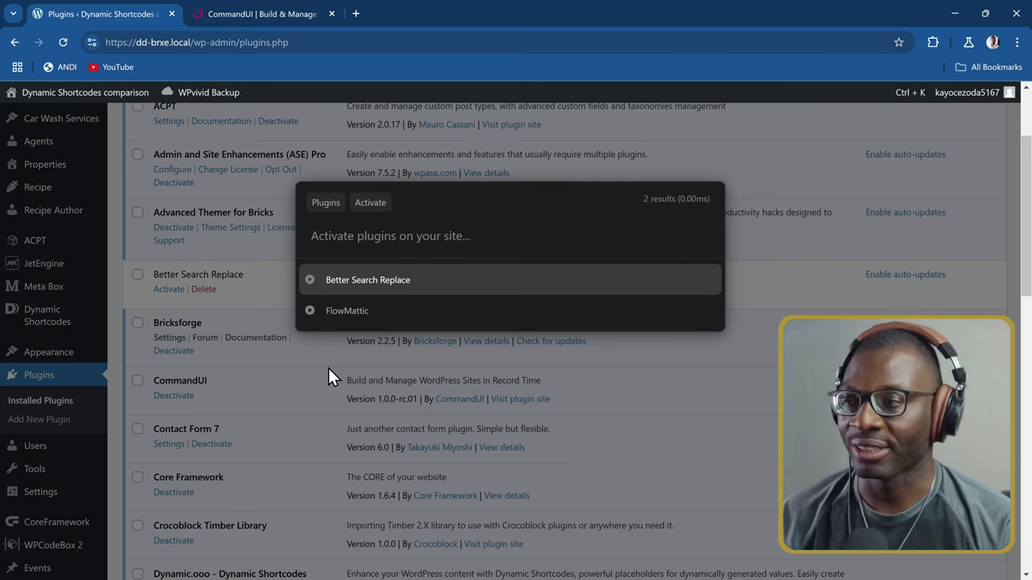
pyautogui.press('Return')
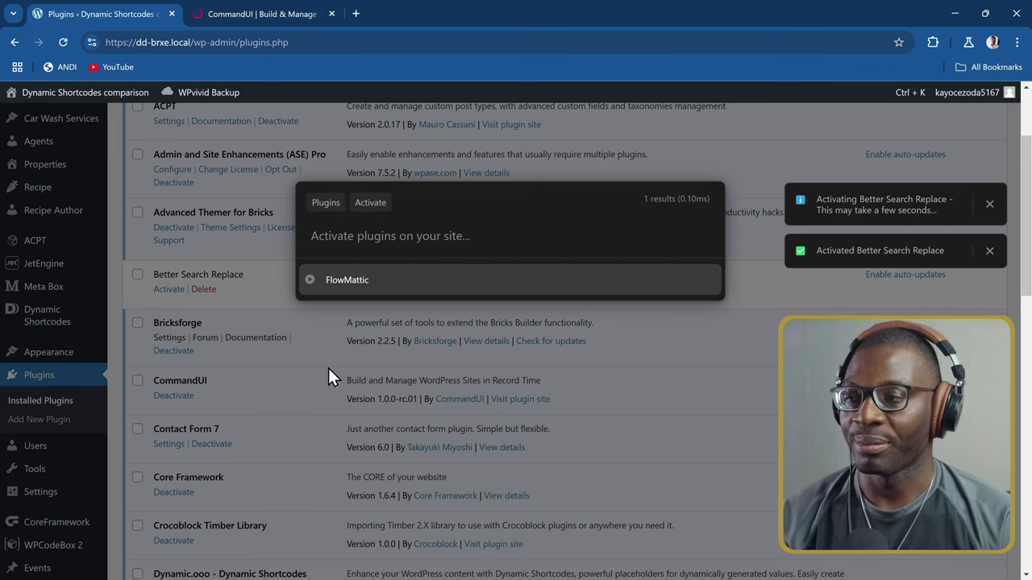
pyautogui.press('Escape')
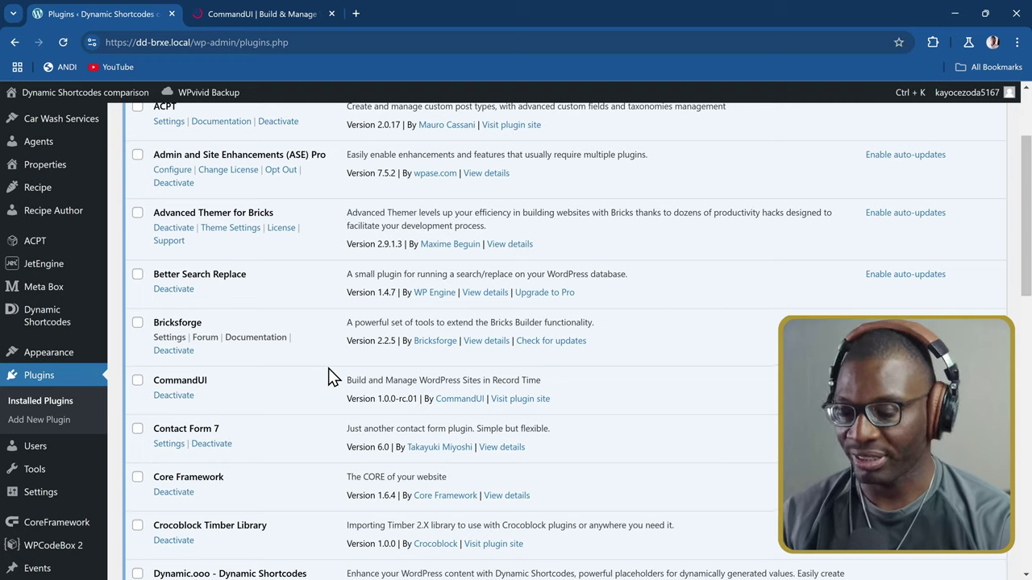
# Step: Search the command palette for "plu" and deactivate the Contact Form 7 plugin
pyautogui.hotkey('ctrl', 'k')
pyautogui.write('plu')
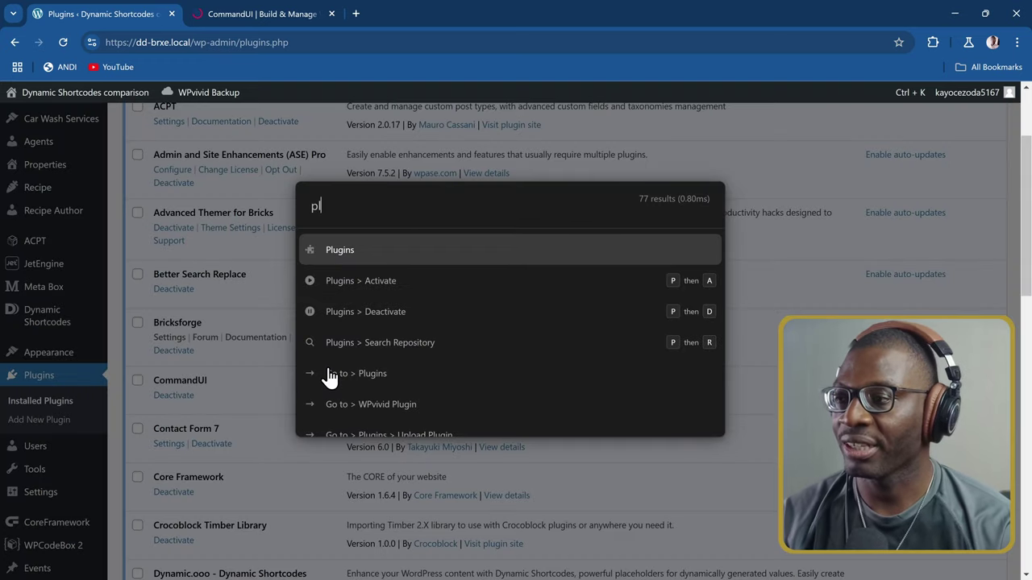
pyautogui.press('Down')
pyautogui.press('Down')
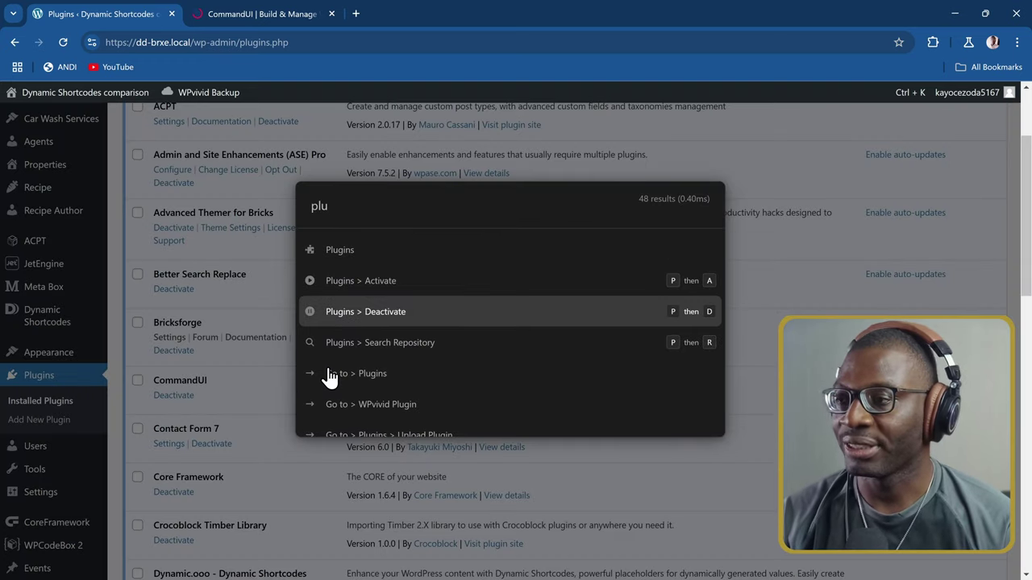
pyautogui.press('Return')
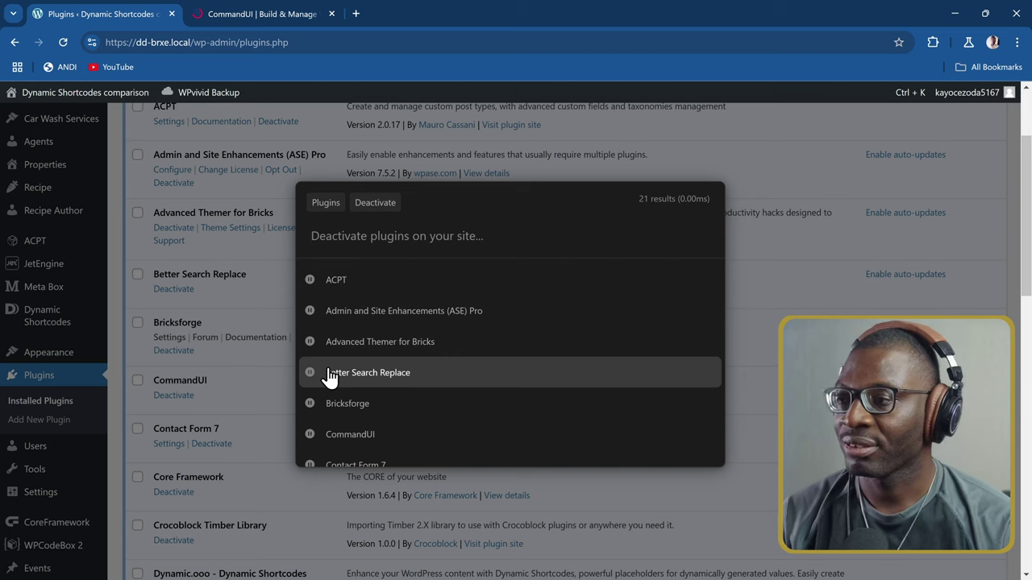
pyautogui.press('Down')
pyautogui.press('Down')
pyautogui.press('Down')
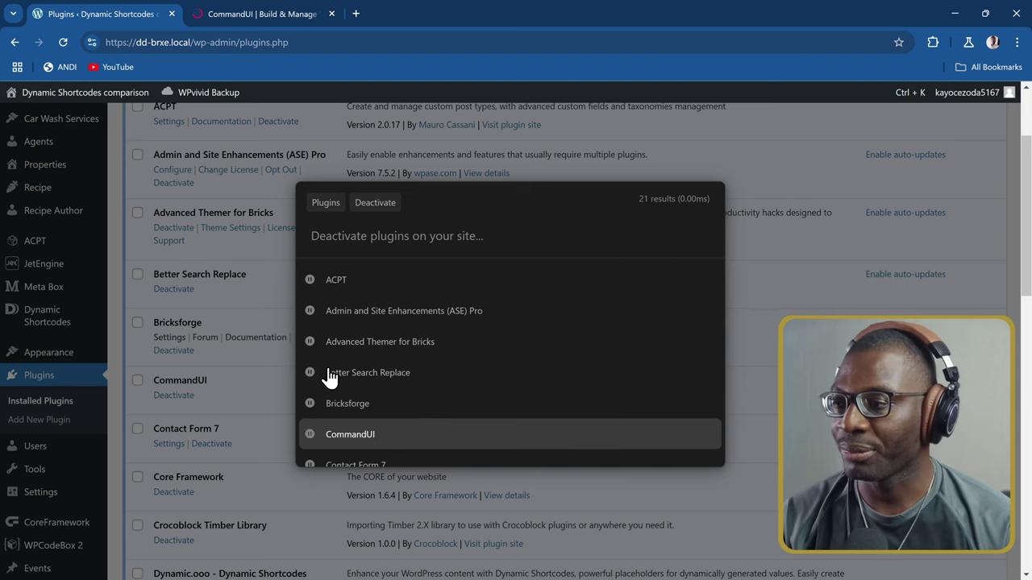
pyautogui.press('Return')
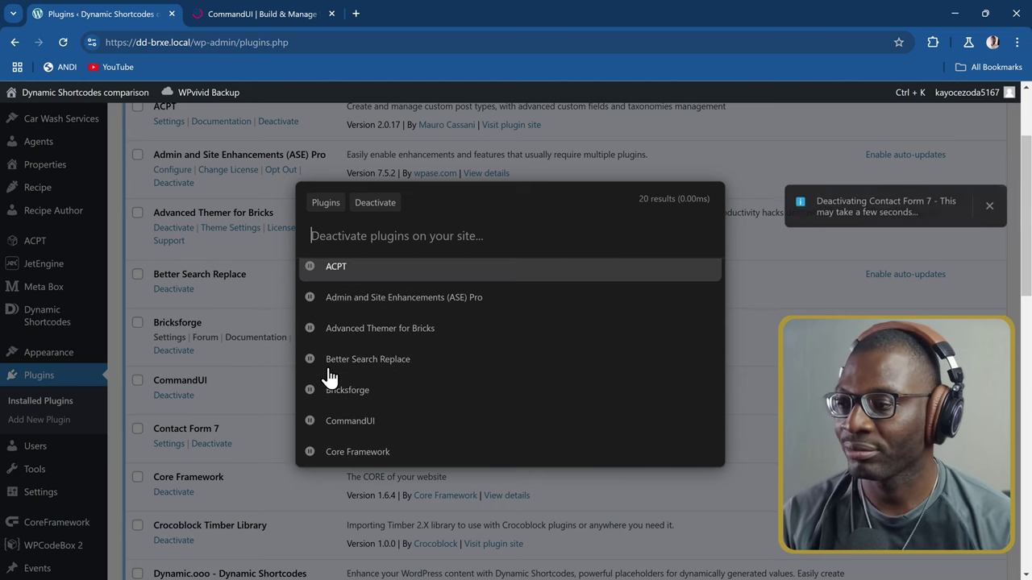
# Step: Deactivate the Better Search Replace plugin from the palette's list of active plugins
pyautogui.press('Down')
pyautogui.press('Down')
pyautogui.press('Down')
pyautogui.press('Down')
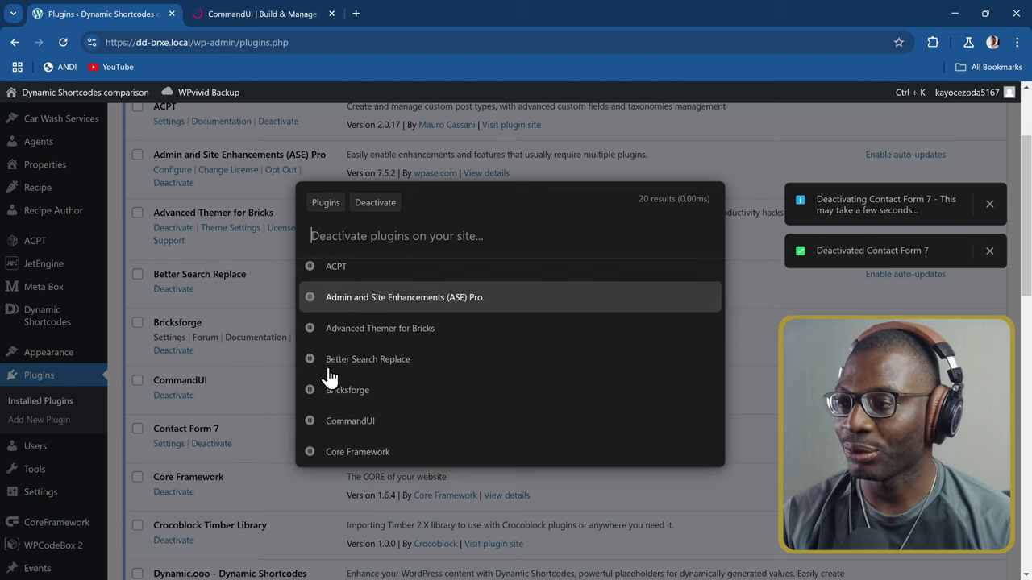
pyautogui.press('Up')
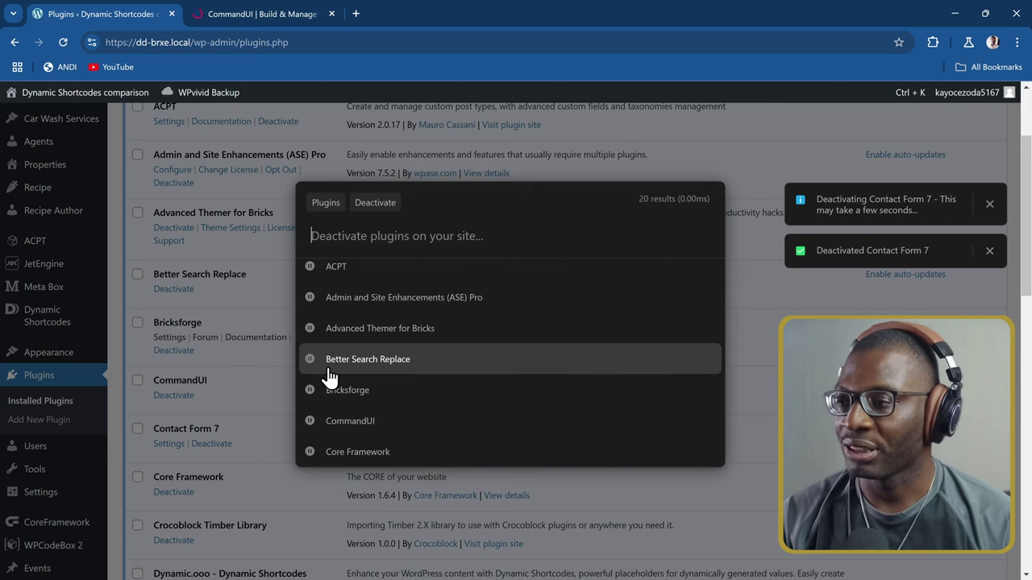
pyautogui.press('Return')
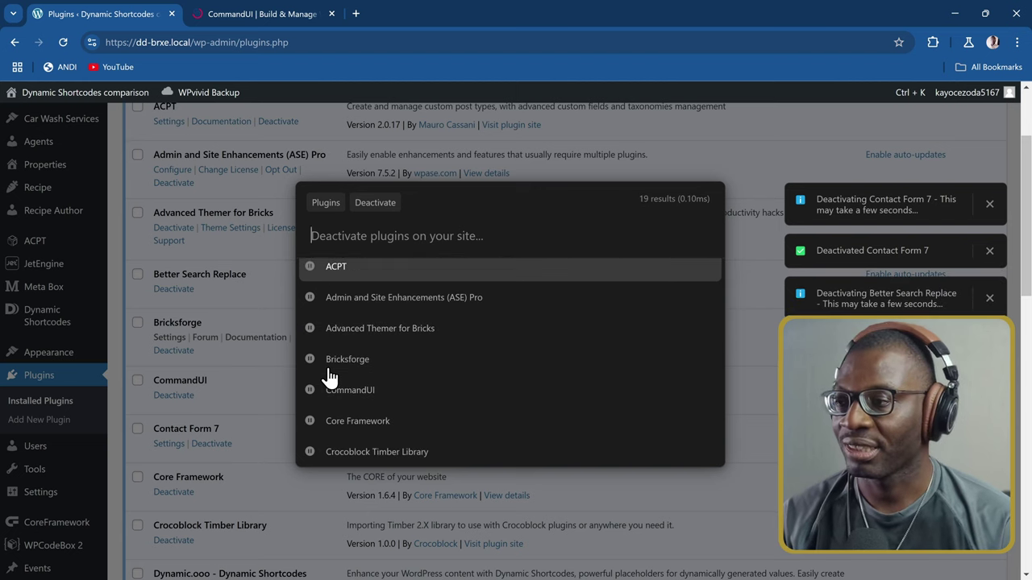
# Step: Look through the remaining plugins offered for deactivation, return to the palette's main commands and close it
pyautogui.press('Down')
pyautogui.press('Down')
pyautogui.press('Down')
pyautogui.press('Down')
pyautogui.press('Down')
pyautogui.press('Down')
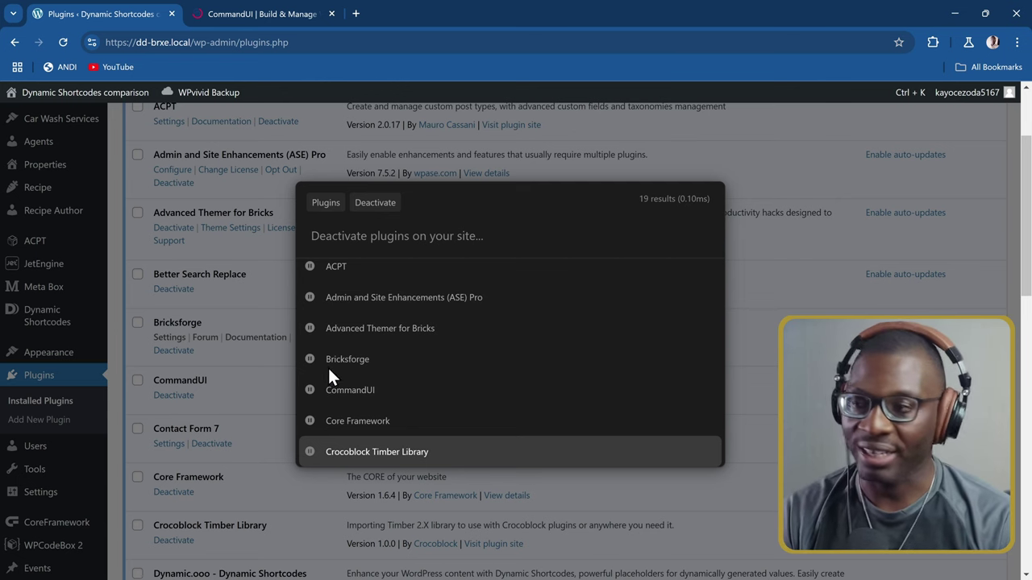
pyautogui.press('BackSpace')
pyautogui.press('BackSpace')
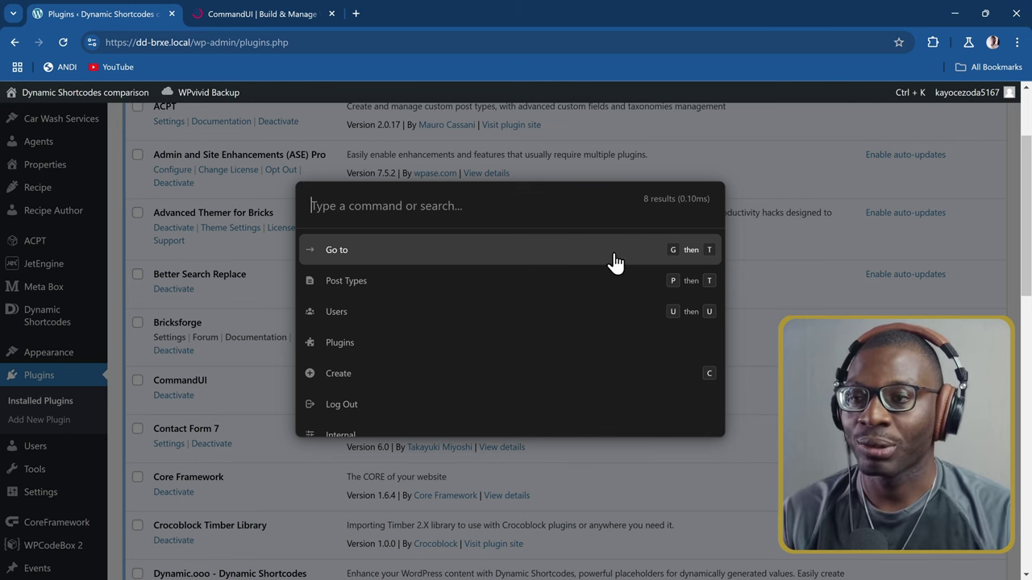
pyautogui.press('Escape')
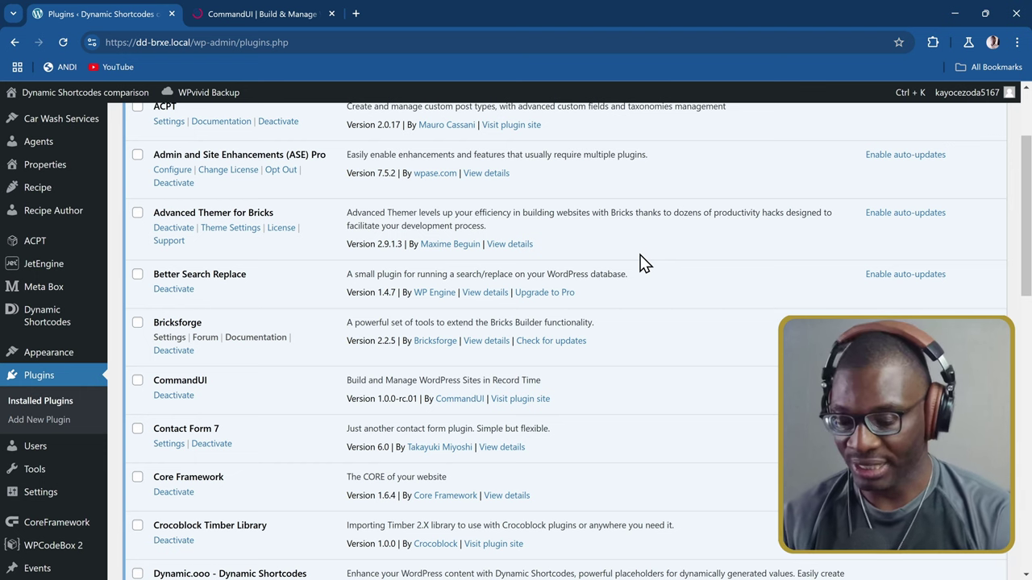
# Step: Search the palette's Go to pages for "dash hm" and open the Dashboard's Home page
pyautogui.hotkey('ctrl', 'k')
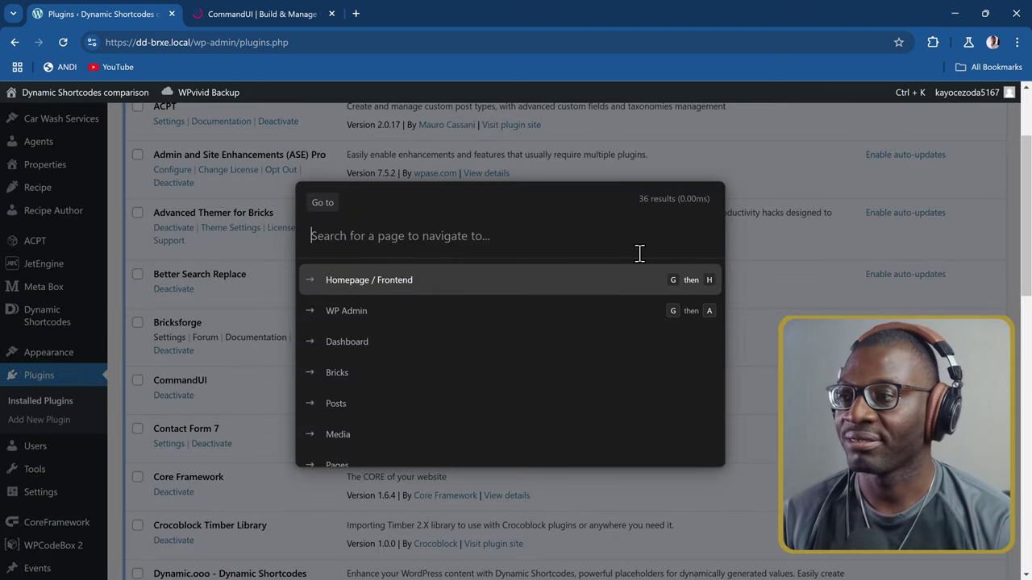
pyautogui.write('dash')
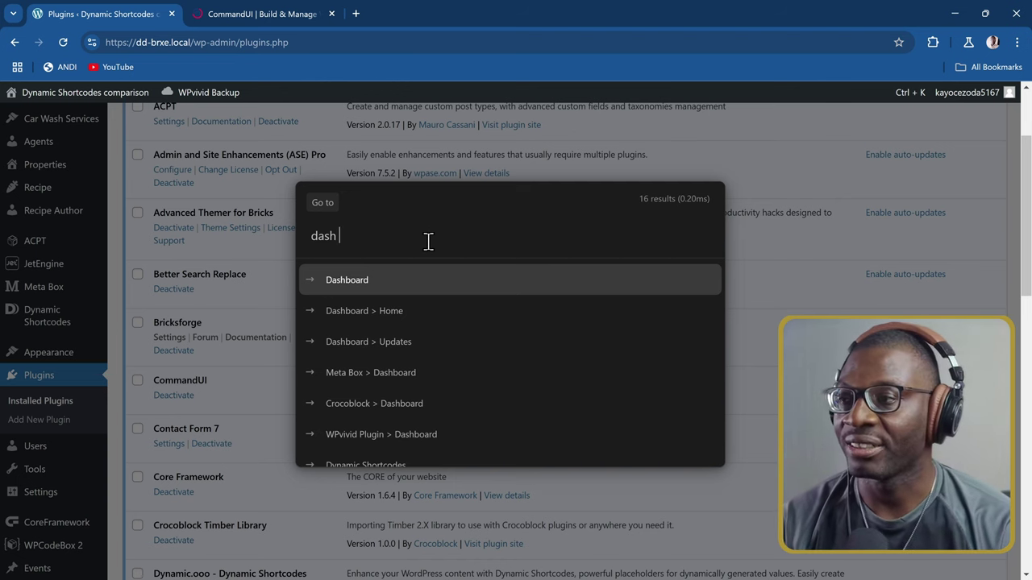
pyautogui.write('hm')
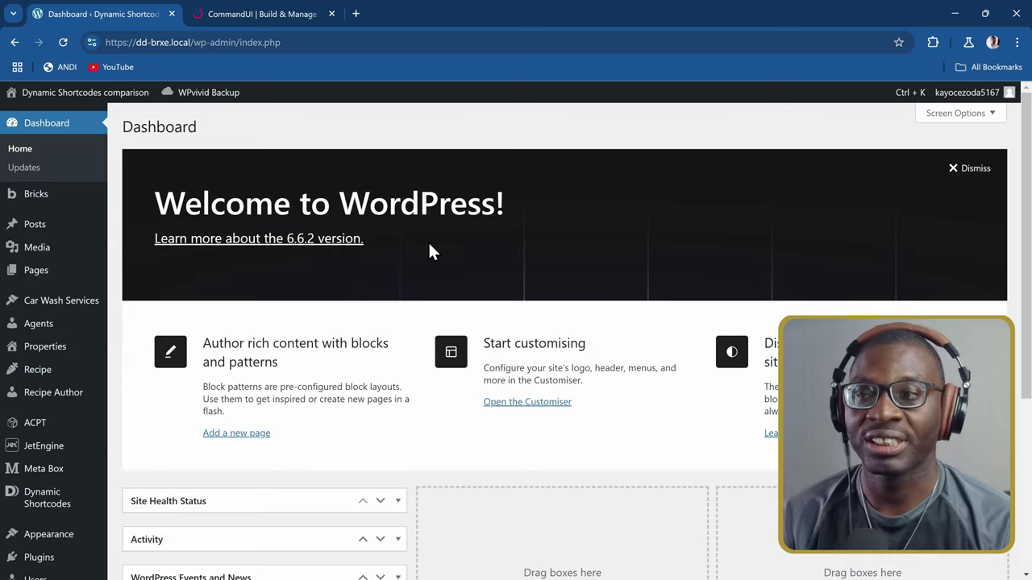
# Step: Search the palette's Go to pages for "power" and open the Power Shortcodes page of Dynamic Shortcodes
pyautogui.hotkey('ctrl', 'k')
pyautogui.write('power')
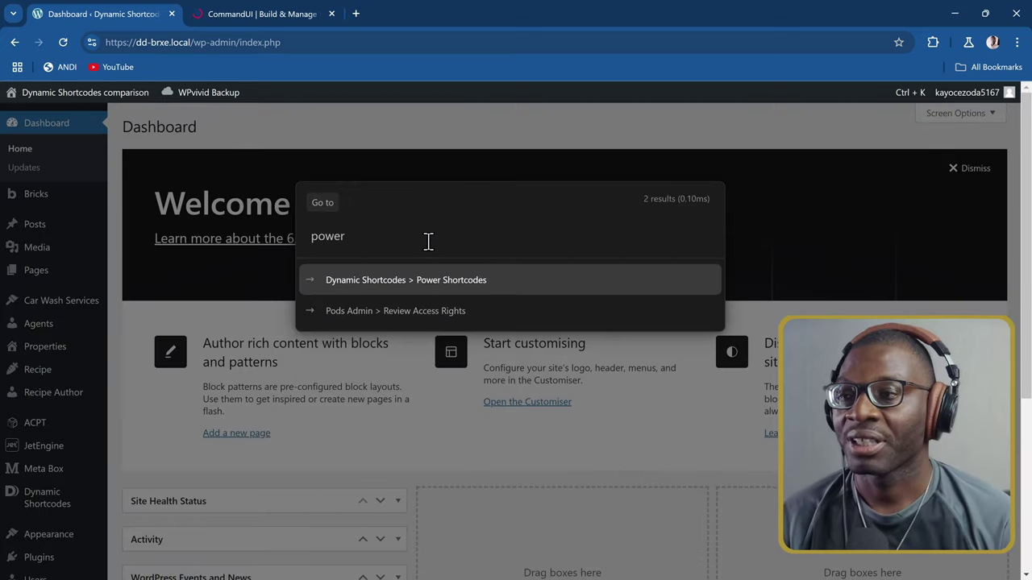
pyautogui.press('Return')
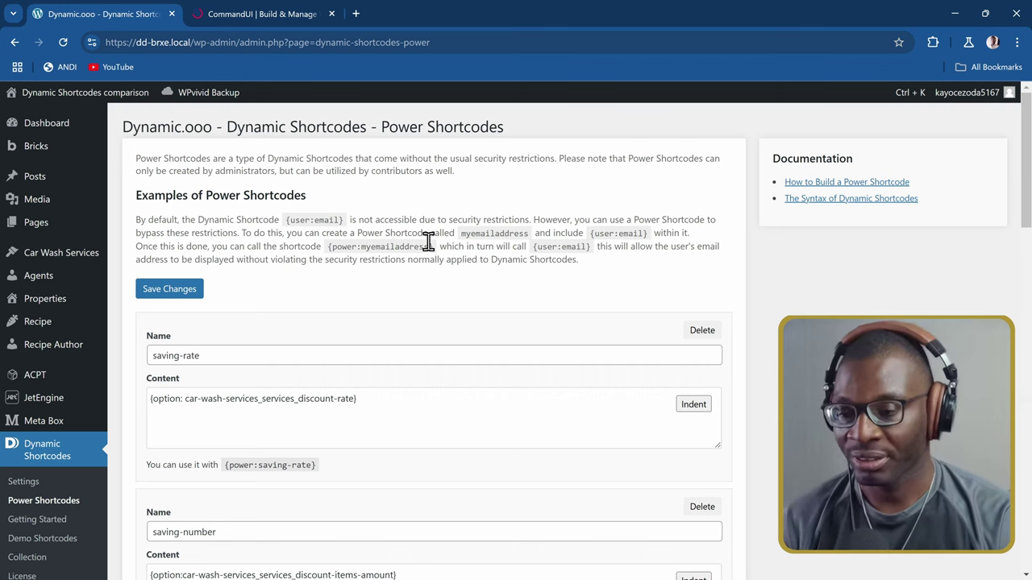
# Step: Look through the command palette's plugin lists for Repository, Activate and Deactivate, closing the palette each time
pyautogui.hotkey('ctrl', 'k')
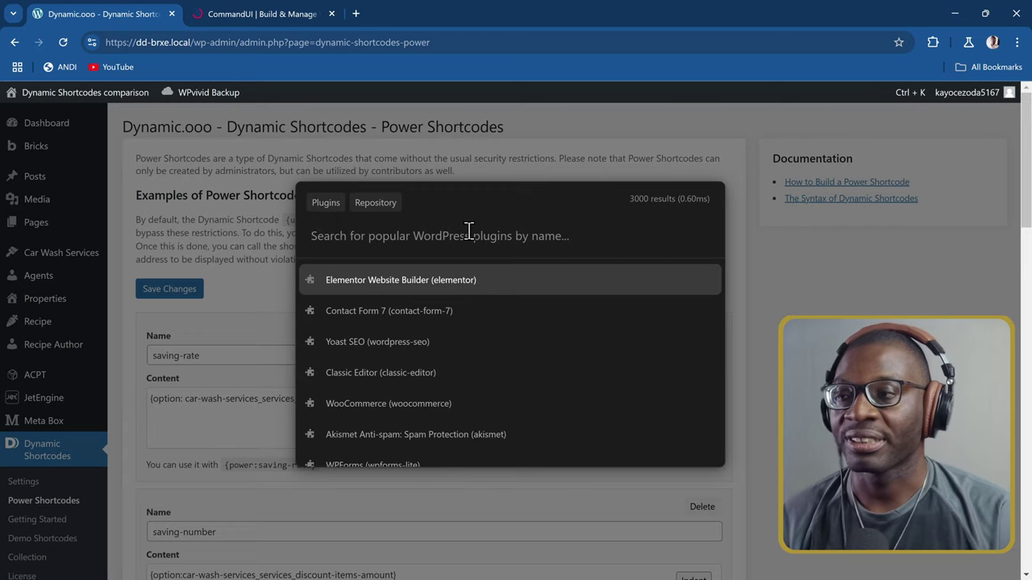
pyautogui.press('Escape')
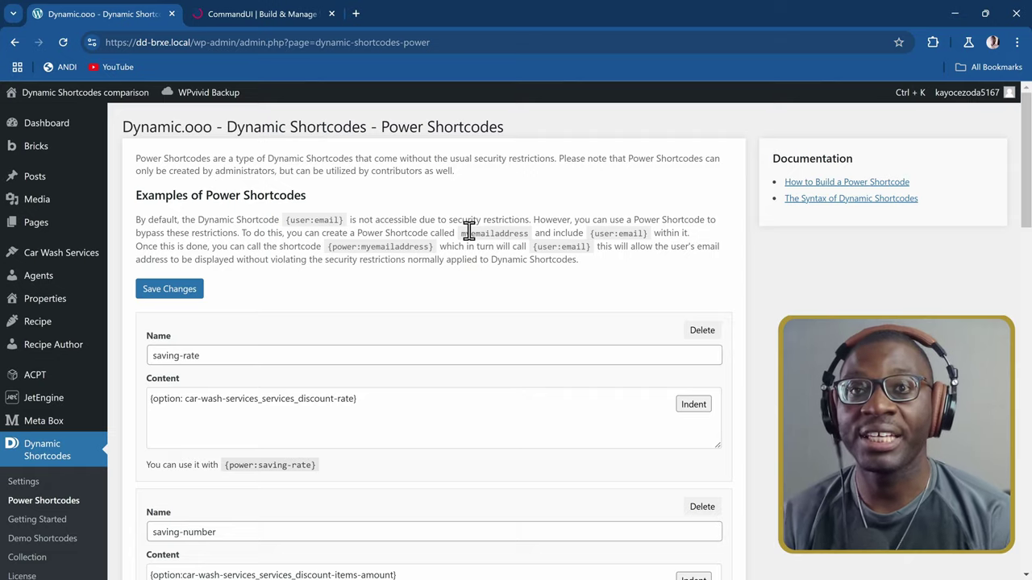
pyautogui.hotkey('ctrl', 'k')
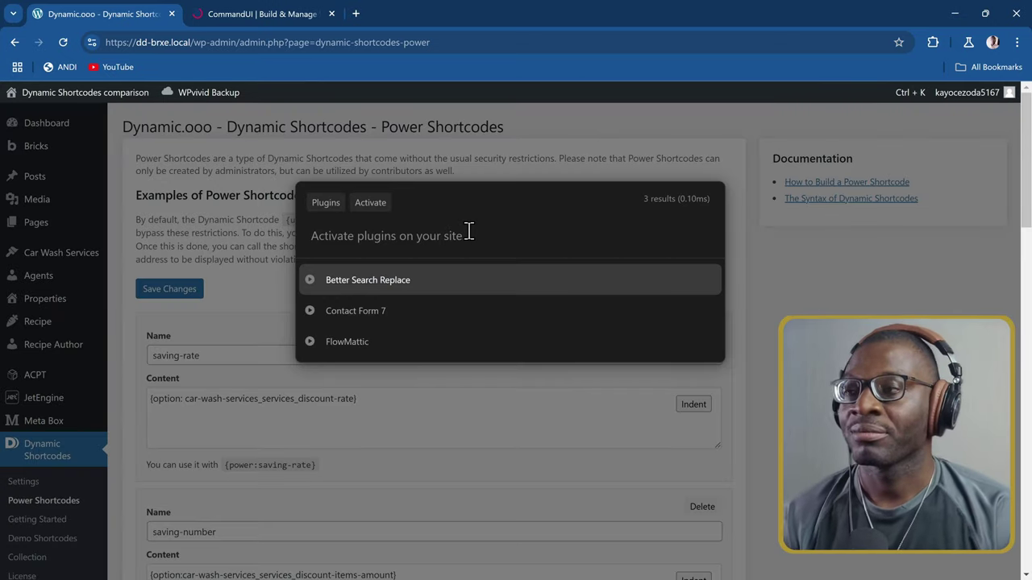
pyautogui.press('Escape')
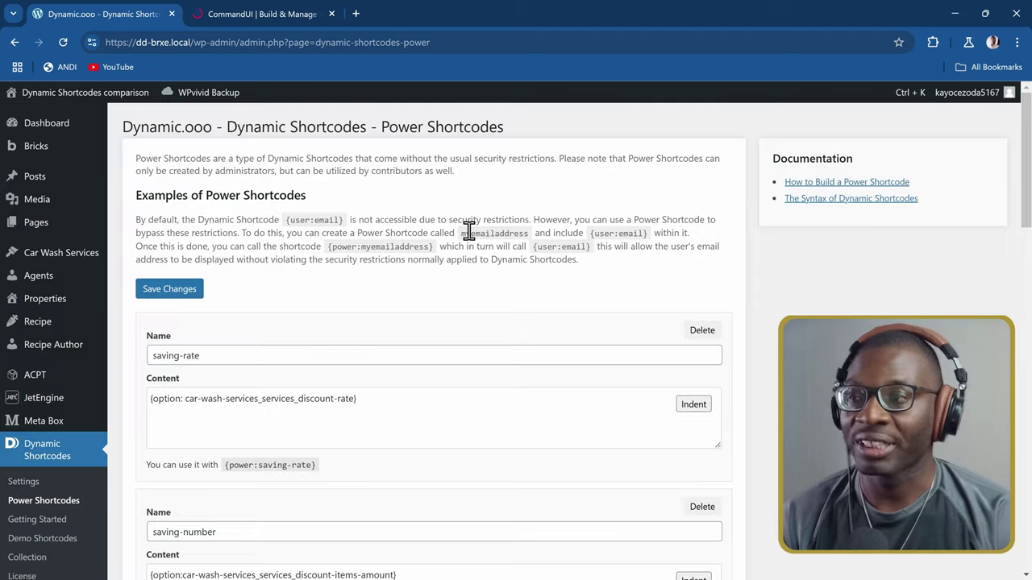
pyautogui.hotkey('ctrl', 'k')
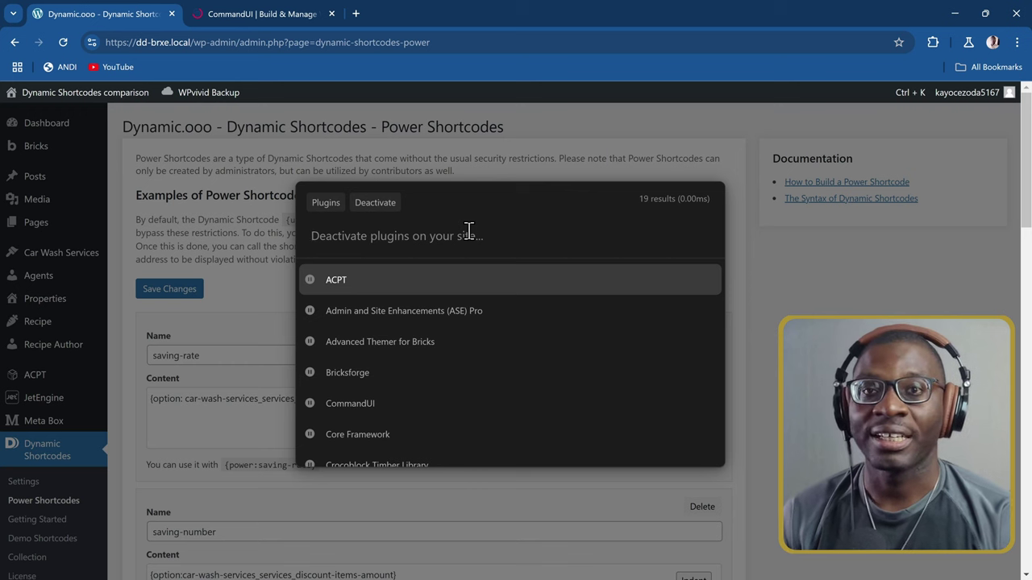
pyautogui.press('Escape')
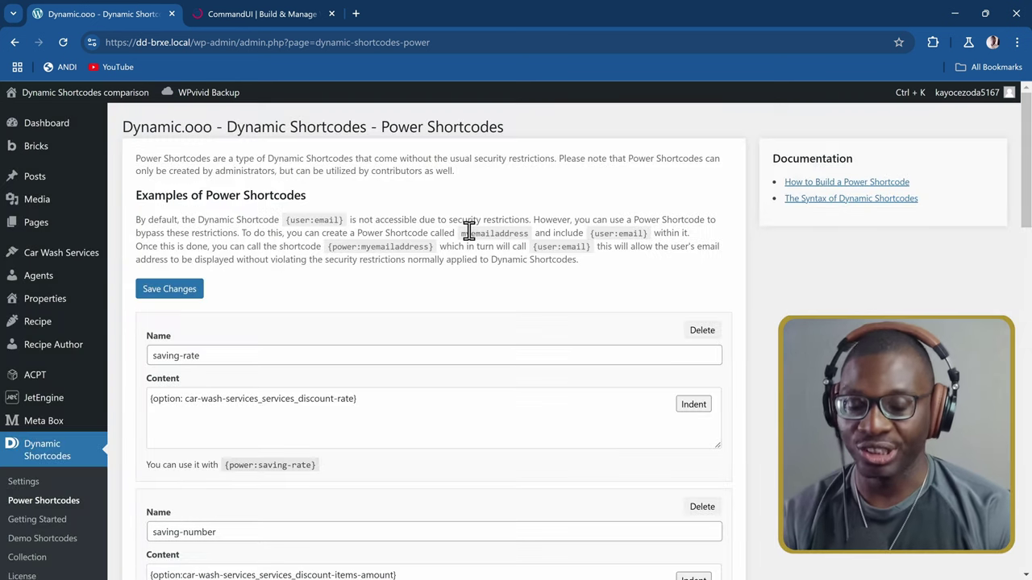
# Step: Look at the roles offered in the palette's Users search, including while the saving-rate name field is active, and close the palette
pyautogui.hotkey('ctrl', 'k')
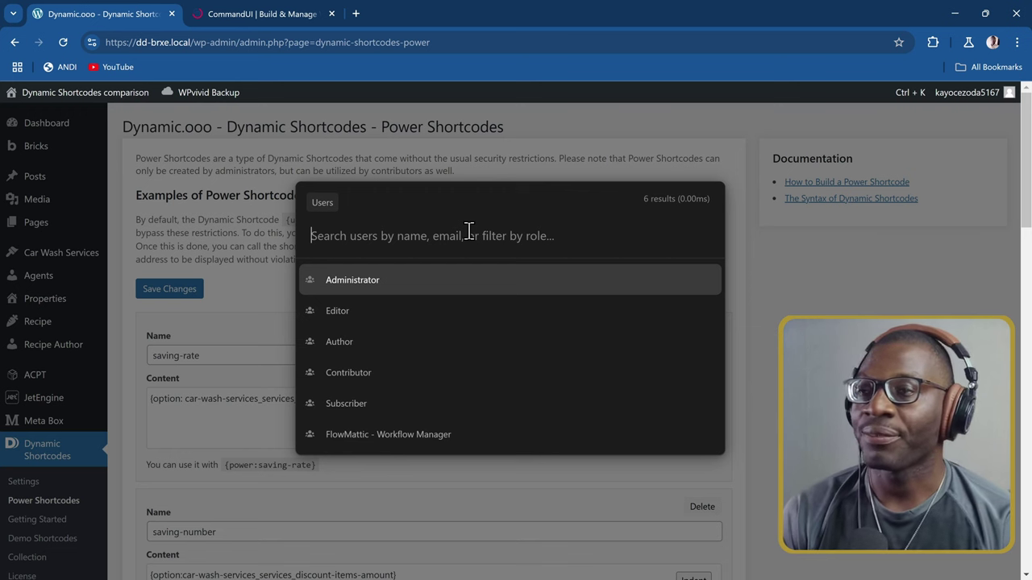
pyautogui.press('Escape')
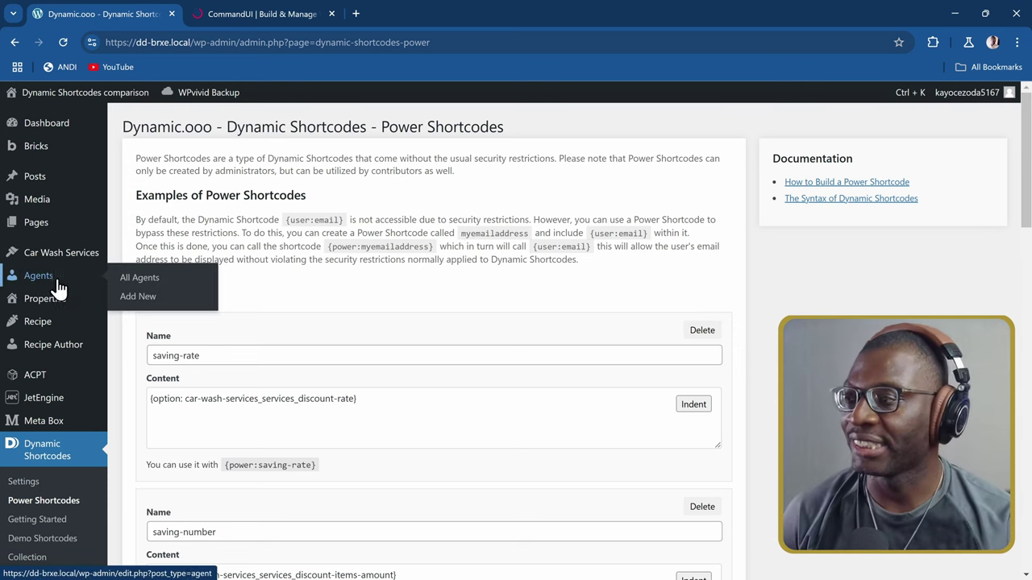
pyautogui.moveTo(82, 305)
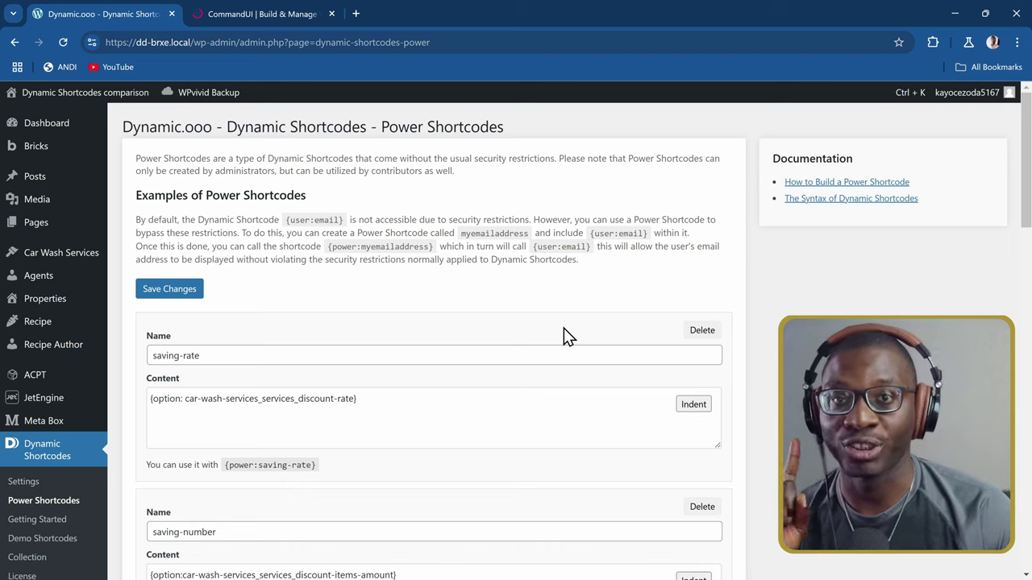
pyautogui.click(560, 360)
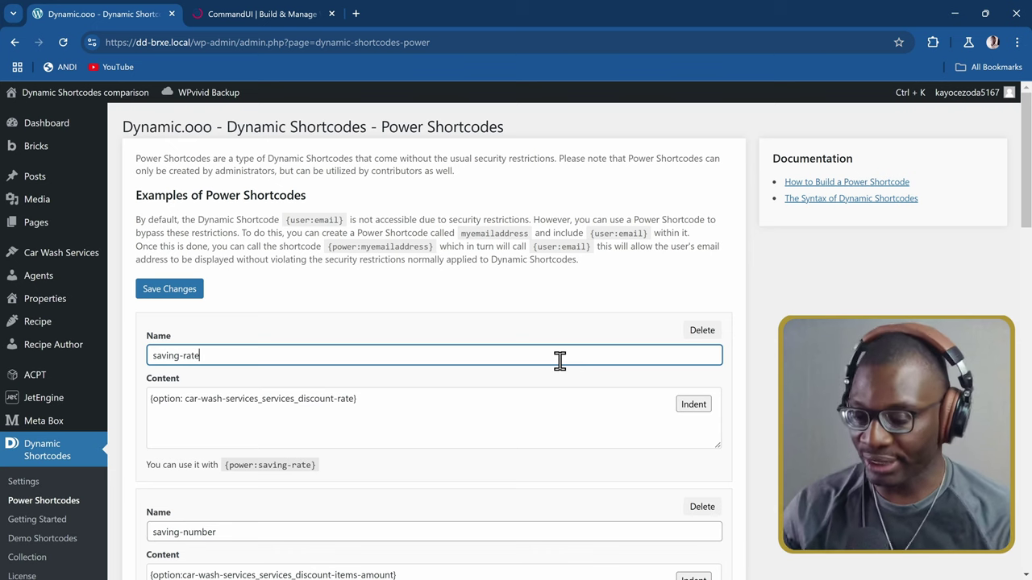
pyautogui.hotkey('ctrl', 'k')
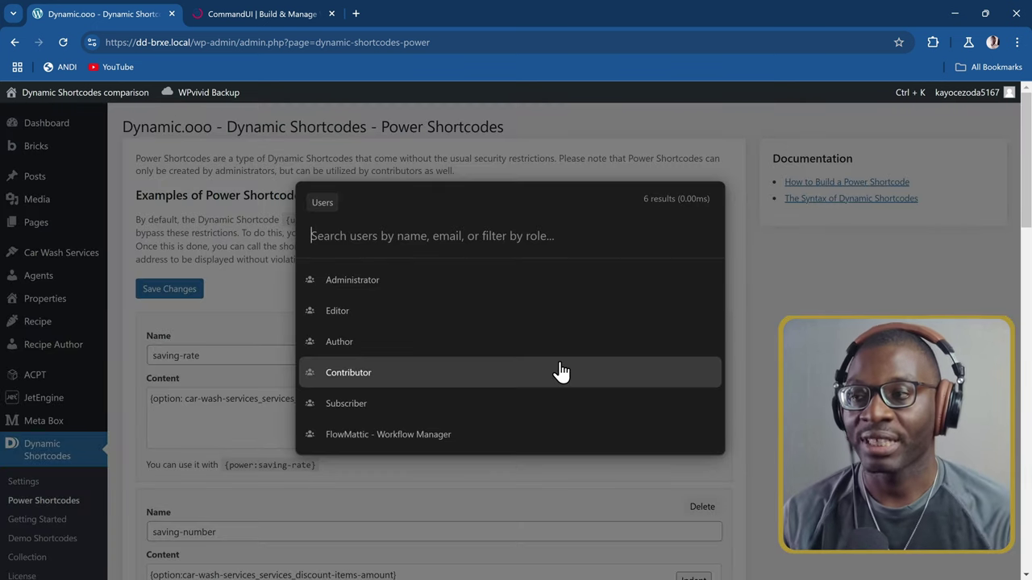
pyautogui.press('Escape')
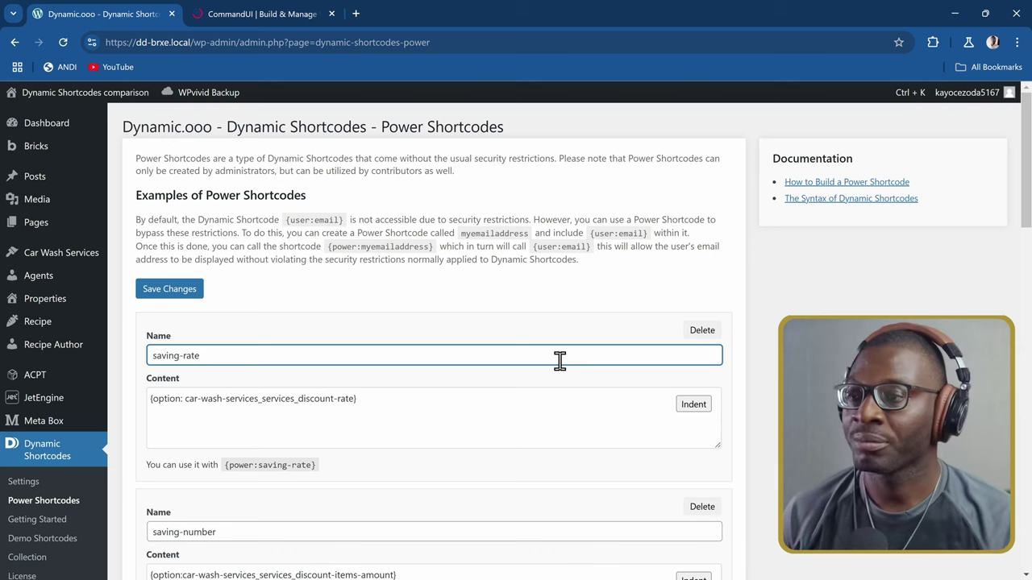
pyautogui.click(634, 283)
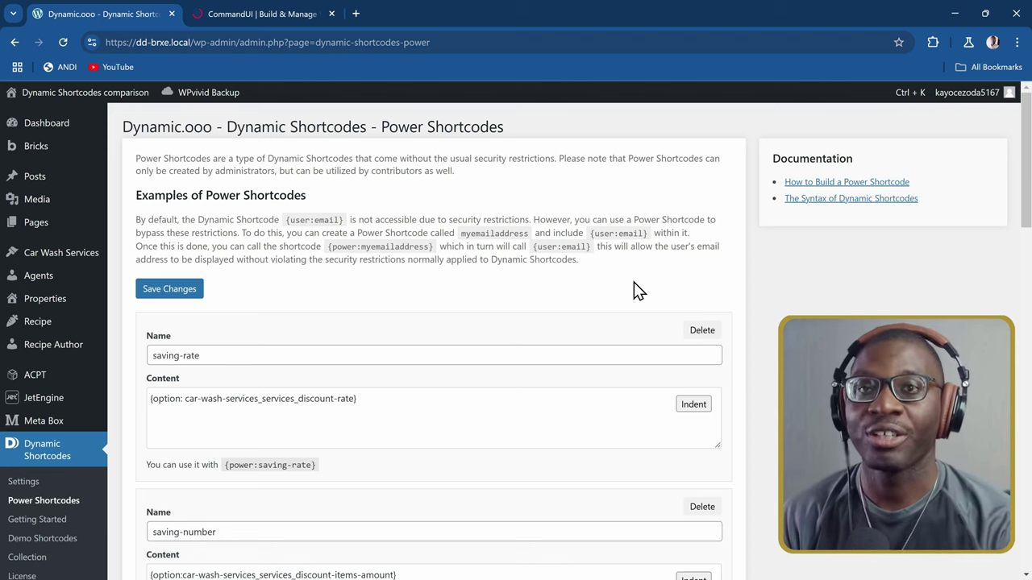
# Step: Search the palette's Create resources for "agen" and start a new Agent
pyautogui.hotkey('ctrl', 'k')
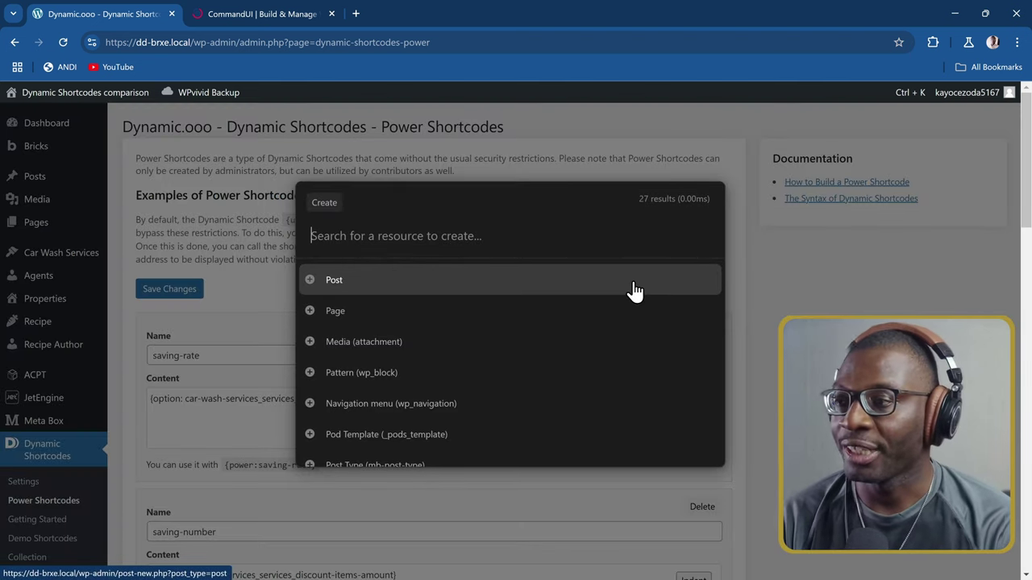
pyautogui.write('agen')
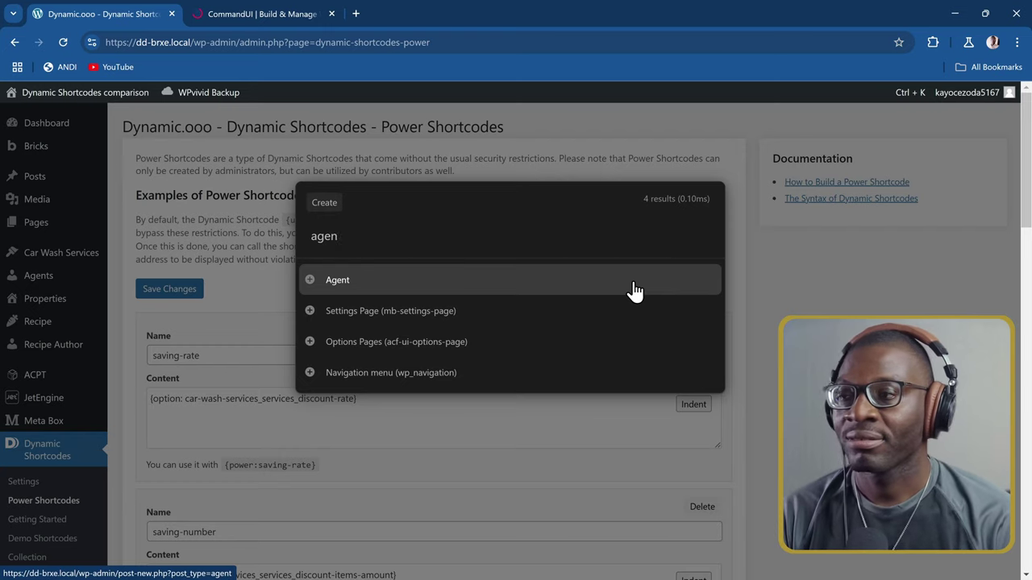
pyautogui.click(634, 288)
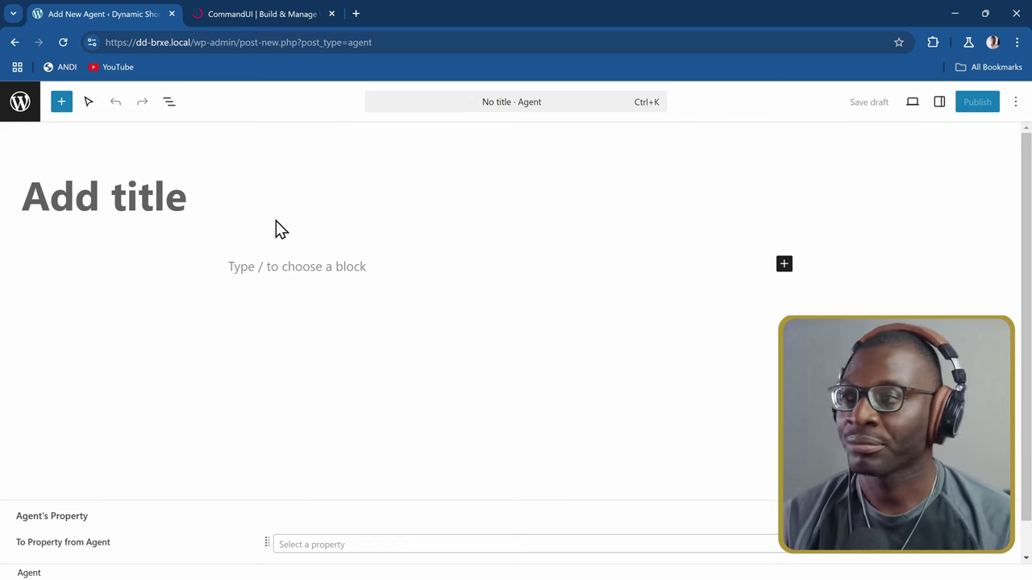
# Step: Search across all post types in the palette for "car" and "hell", clearing each search term
pyautogui.hotkey('ctrl', 'k')
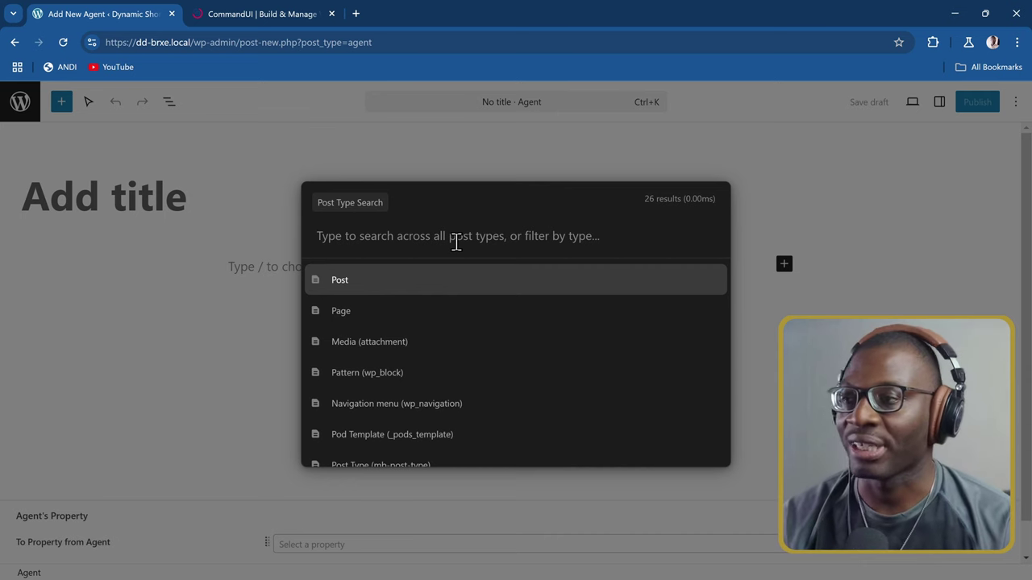
pyautogui.write('car')
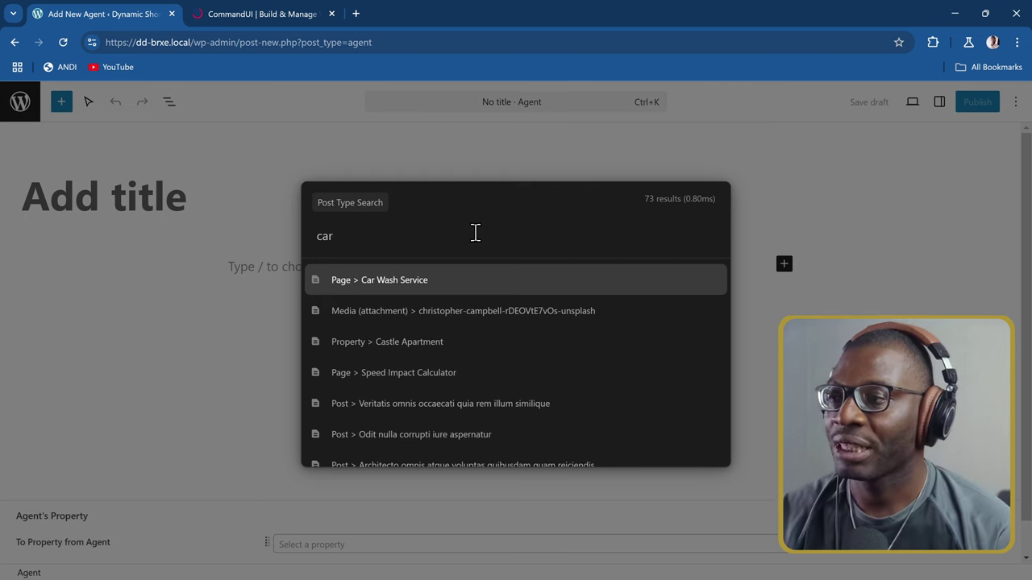
pyautogui.press('BackSpace')
pyautogui.press('BackSpace')
pyautogui.press('BackSpace')
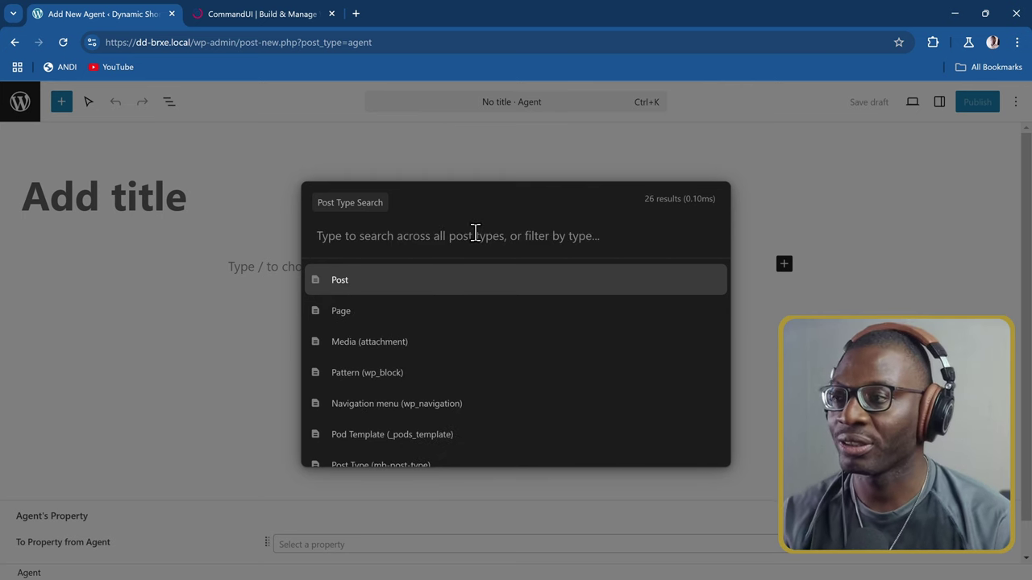
pyautogui.write('hell')
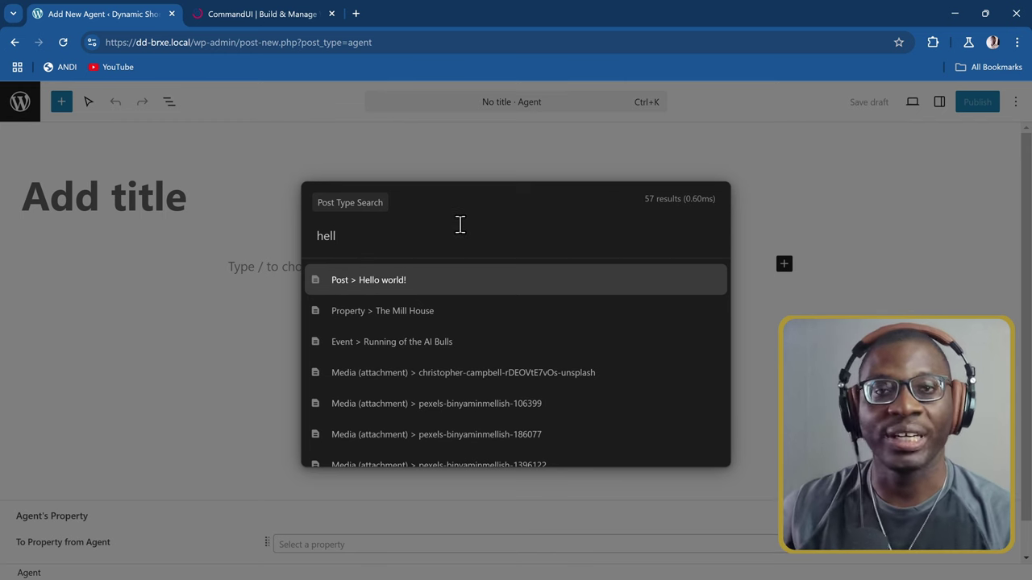
pyautogui.press('BackSpace')
pyautogui.press('BackSpace')
pyautogui.press('BackSpace')
pyautogui.press('BackSpace')
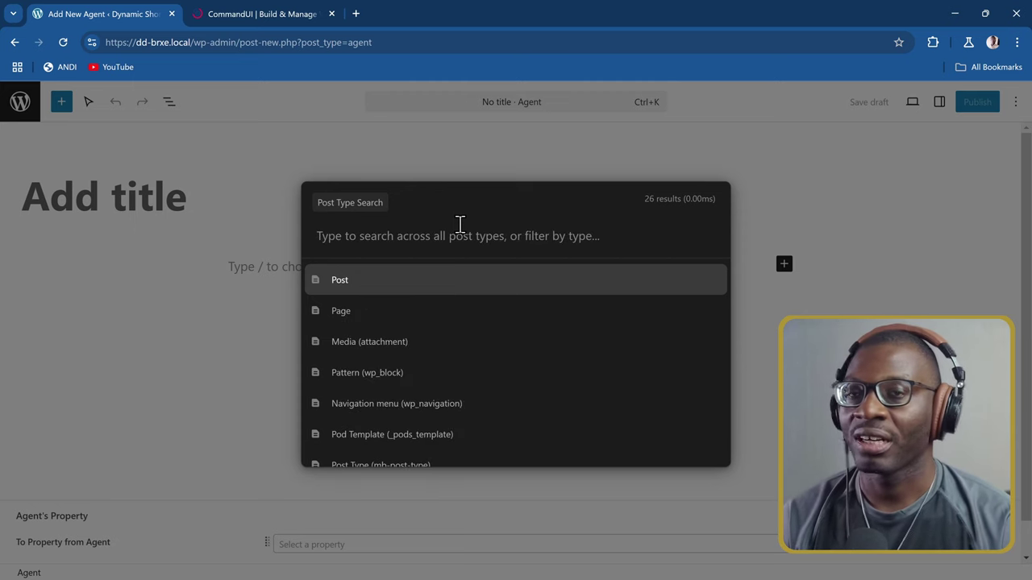
# Step: Filter the post type search to Property with "pr", browse the listed properties, return to the main commands and close the palette
pyautogui.write('pr')
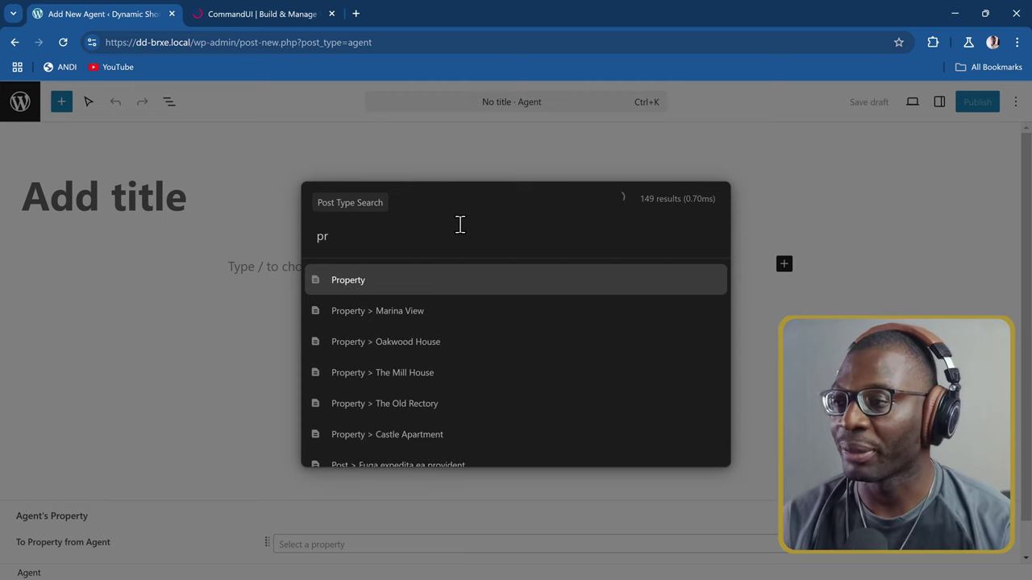
pyautogui.press('Return')
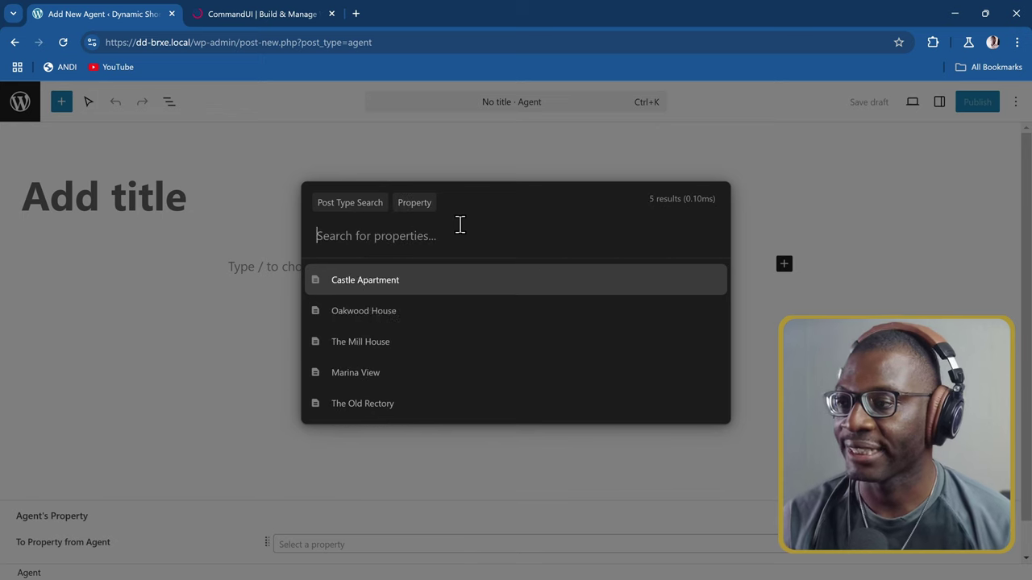
pyautogui.press('Down')
pyautogui.press('Down')
pyautogui.press('Down')
pyautogui.press('Down')
pyautogui.press('Down')
pyautogui.press('Down')
pyautogui.press('Down')
pyautogui.press('Down')
pyautogui.press('Down')
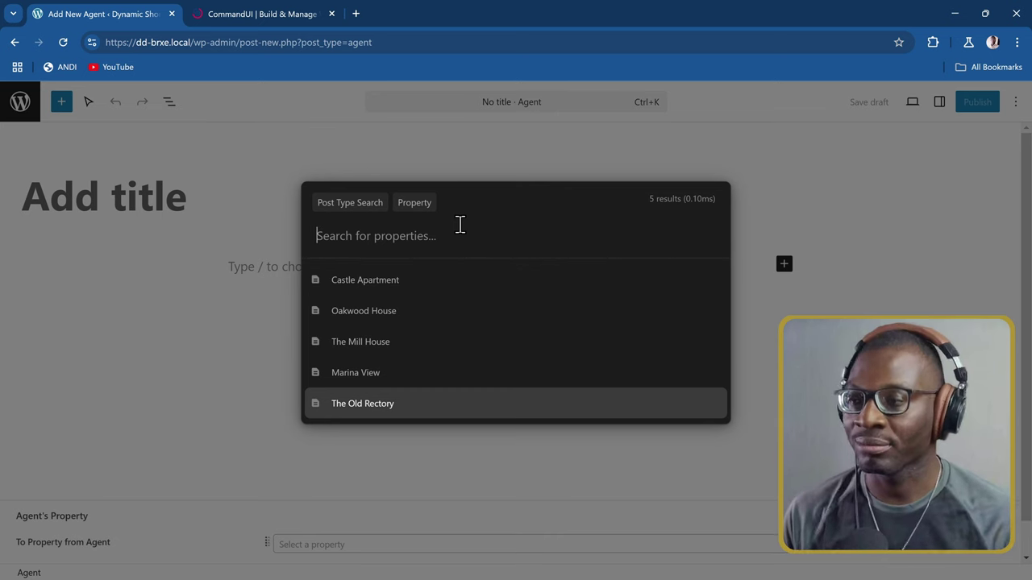
pyautogui.press('BackSpace')
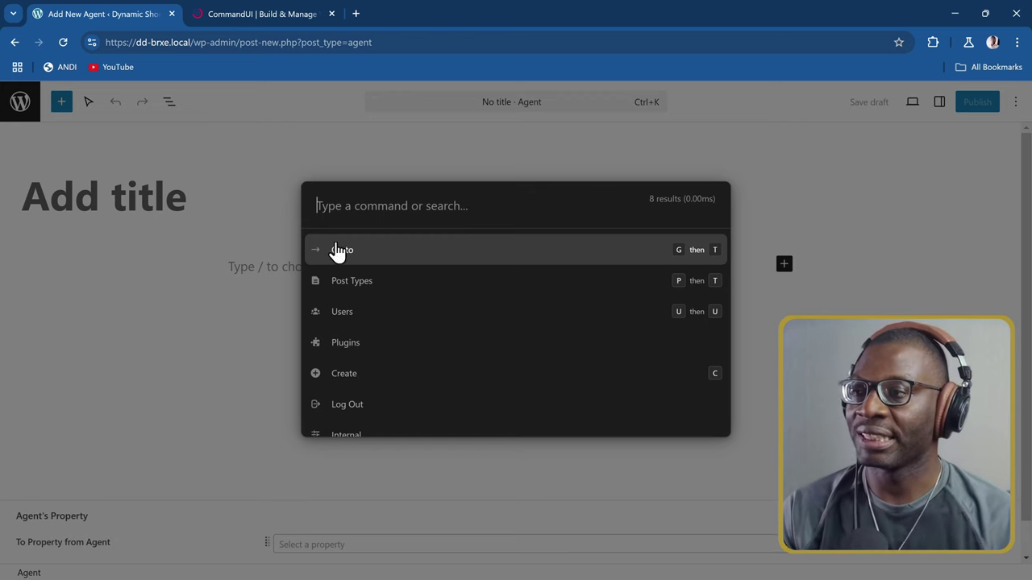
pyautogui.press('Escape')
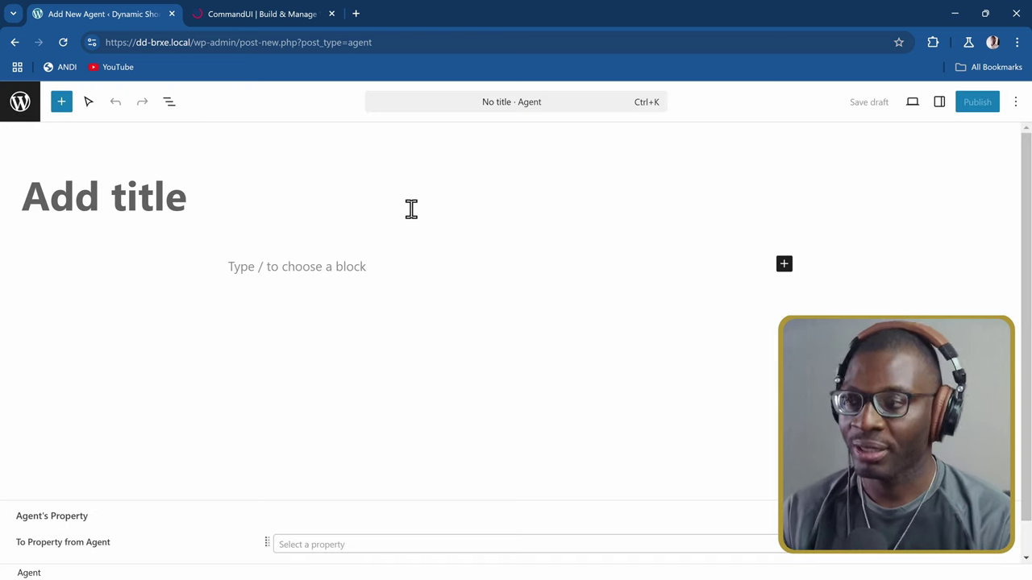
# Step: Search the palette's main commands for "pt" and for "acpt" to compare the matching entries
pyautogui.hotkey('ctrl', 'k')
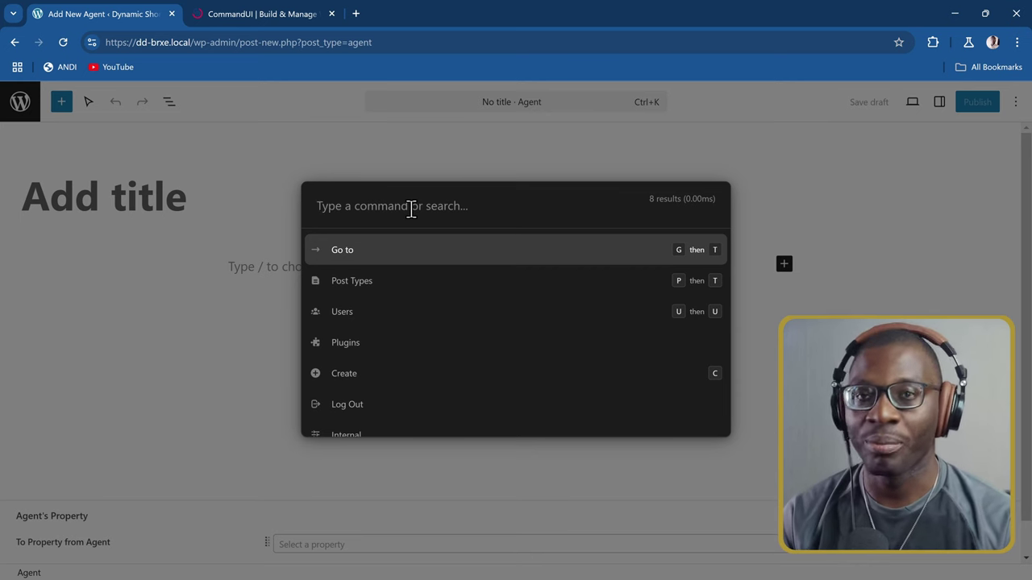
pyautogui.write('pt')
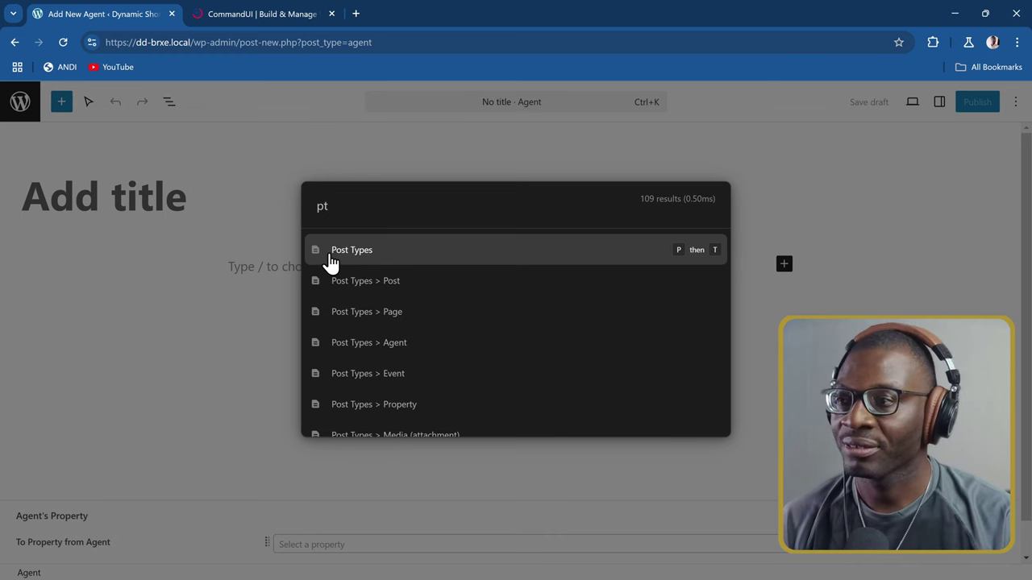
pyautogui.press('BackSpace')
pyautogui.press('BackSpace')
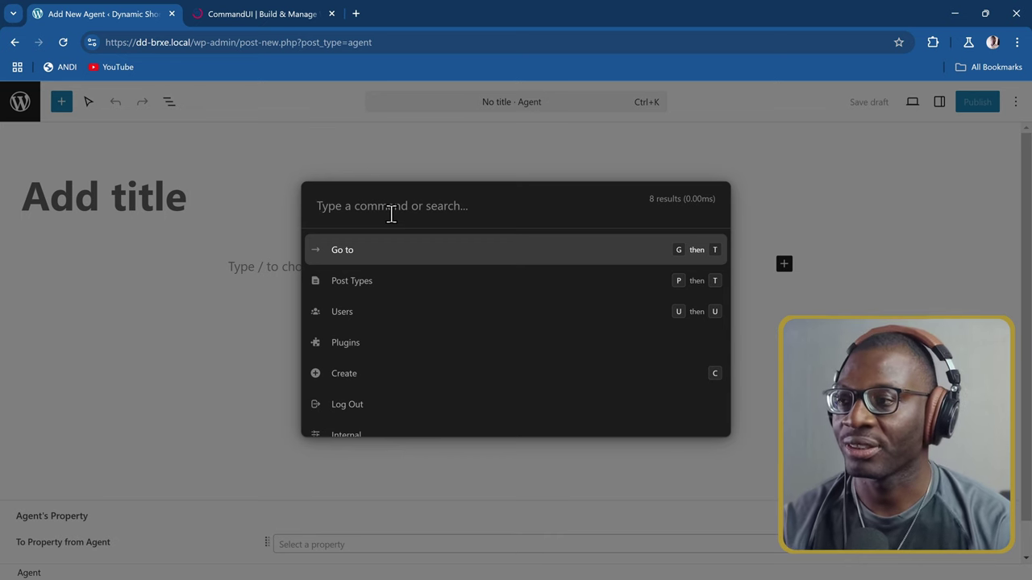
pyautogui.write('acpt')
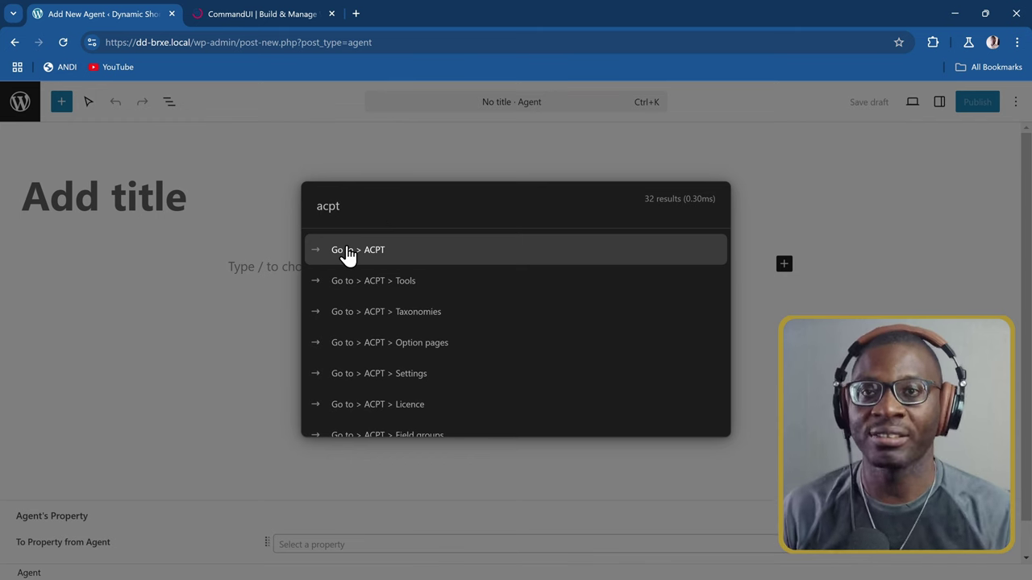
# Step: Replace the search term with "pt", open Post Types and filter the search to Page
pyautogui.doubleClick(351, 216)
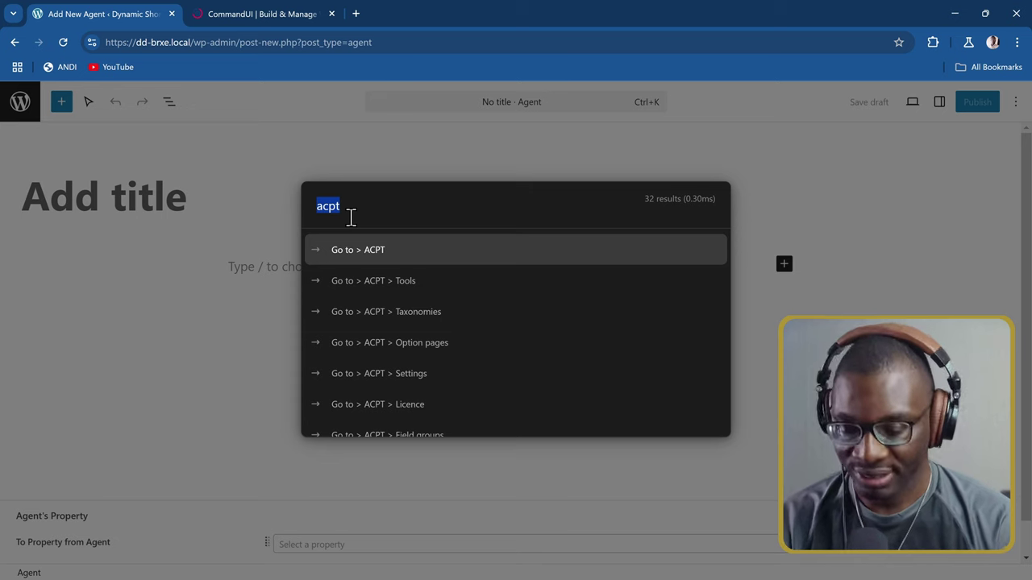
pyautogui.write('pt')
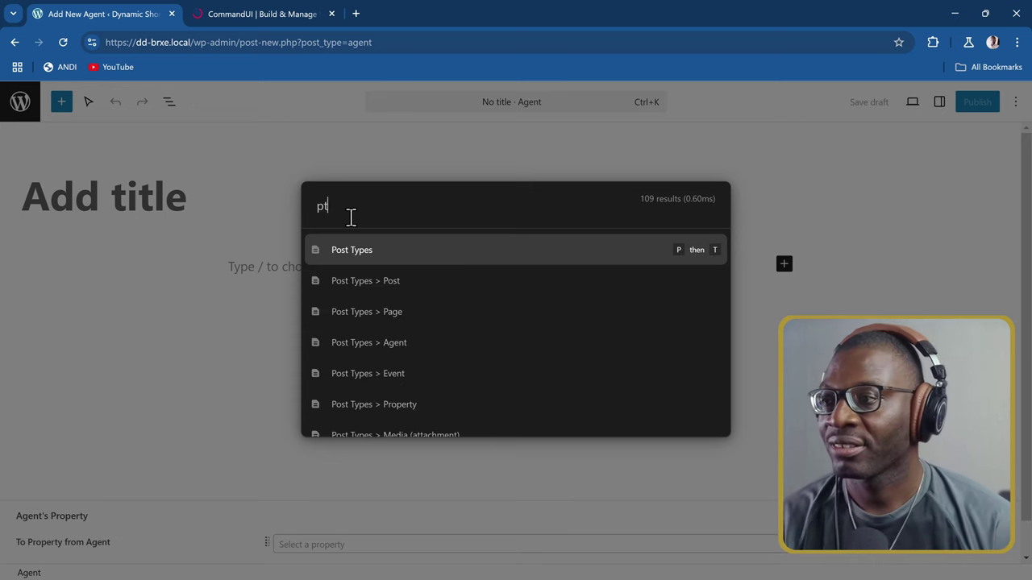
pyautogui.click(361, 250)
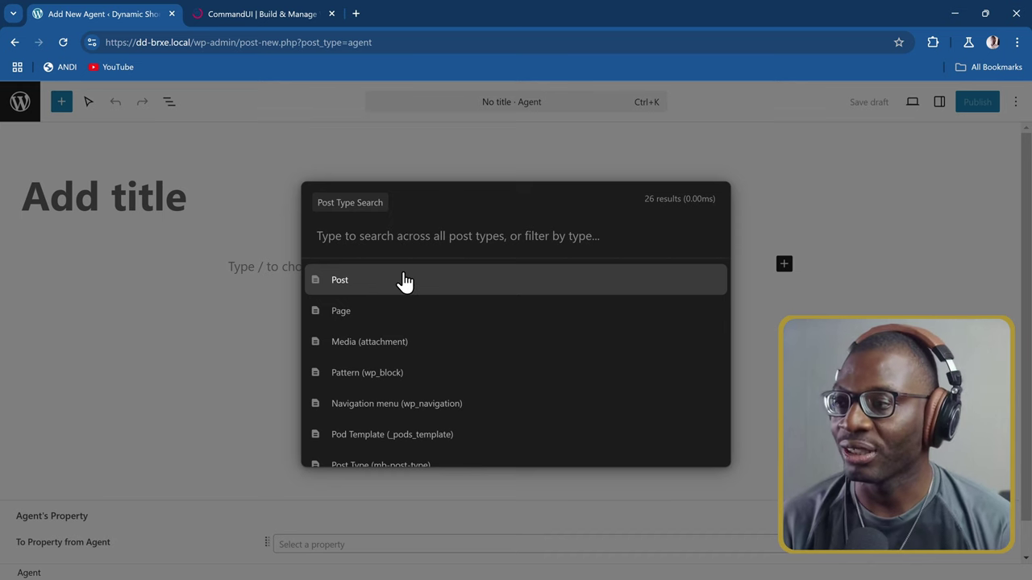
pyautogui.press('Down')
pyautogui.press('Return')
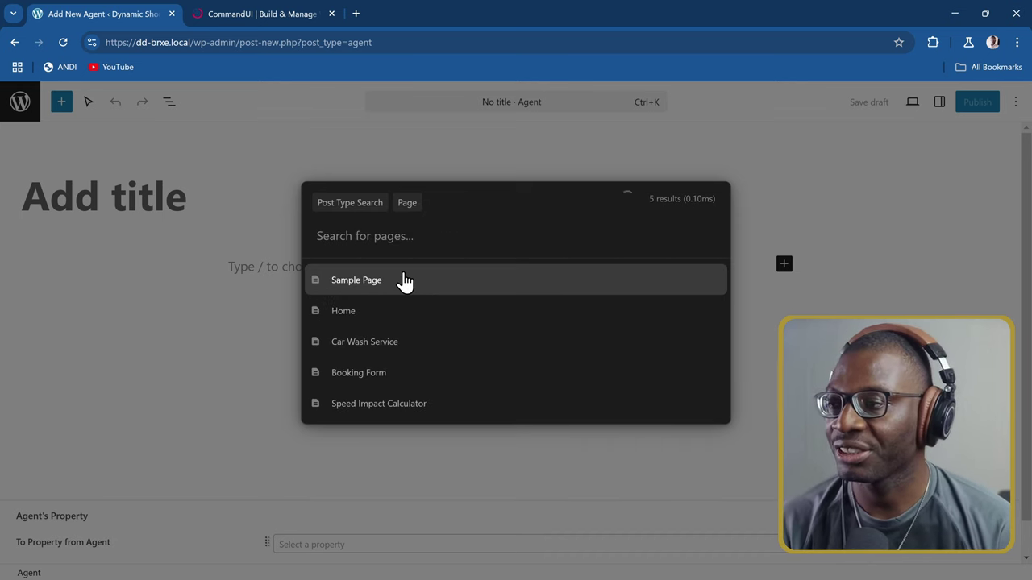
# Step: Choose the Car Wash Service page from the palette's page list and open it with the View action
pyautogui.press('Down')
pyautogui.press('Down')
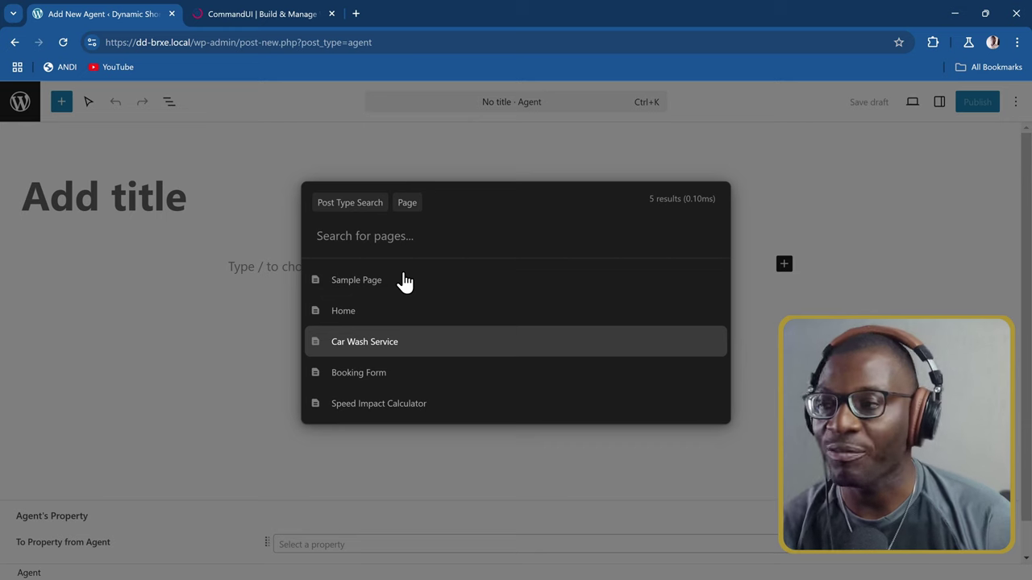
pyautogui.press('Return')
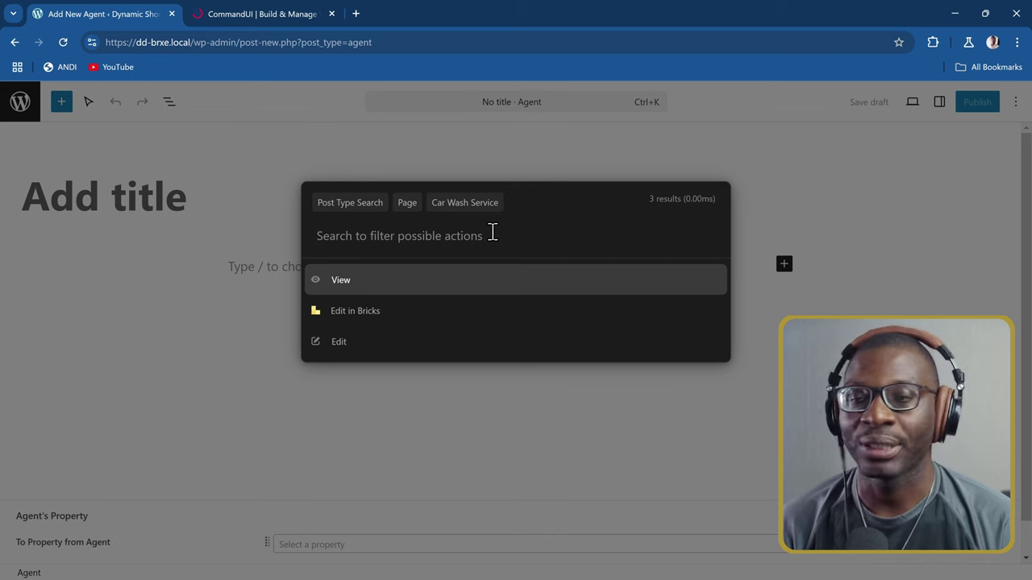
pyautogui.press('Down')
pyautogui.press('Up')
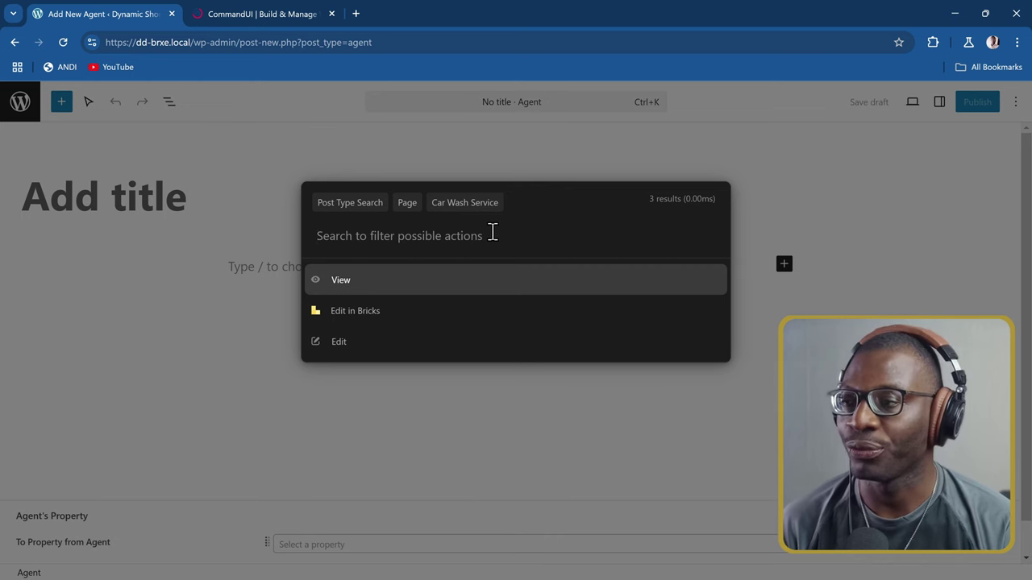
pyautogui.press('Return')
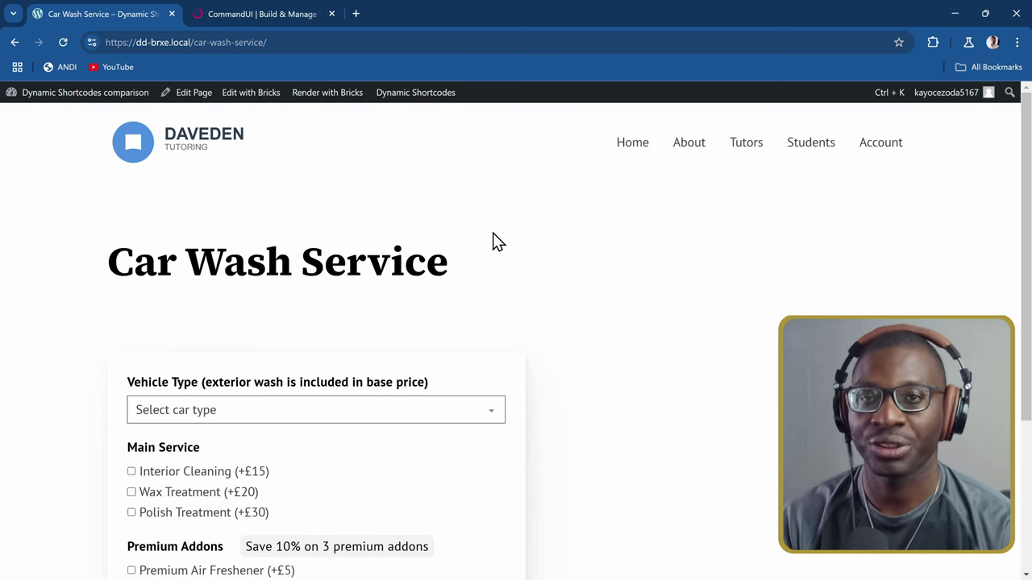
# Step: Search the palette's post types for "hello" and open the actions for the Hello world! post
pyautogui.hotkey('ctrl', 'k')
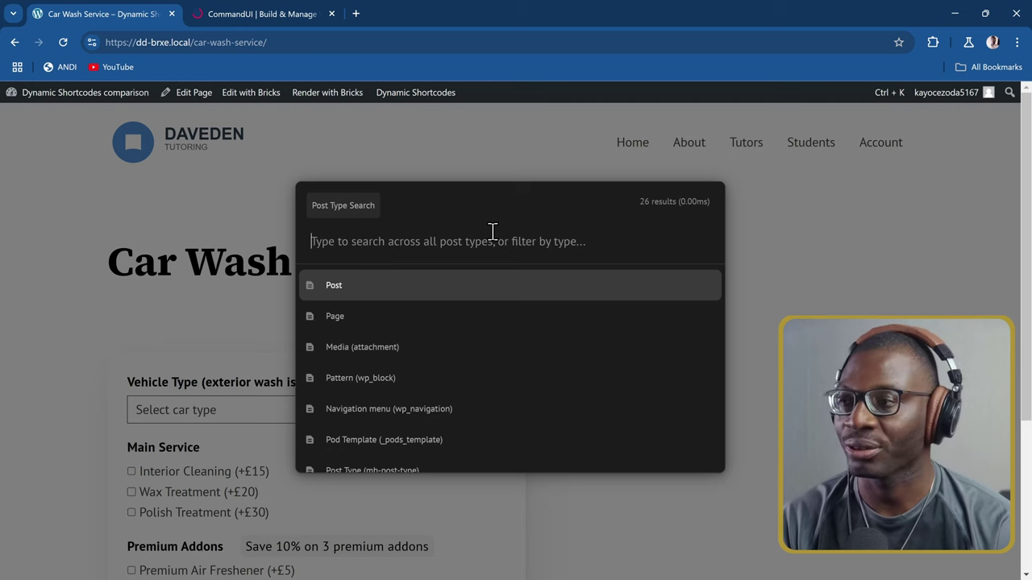
pyautogui.write('hello')
pyautogui.press('Return')
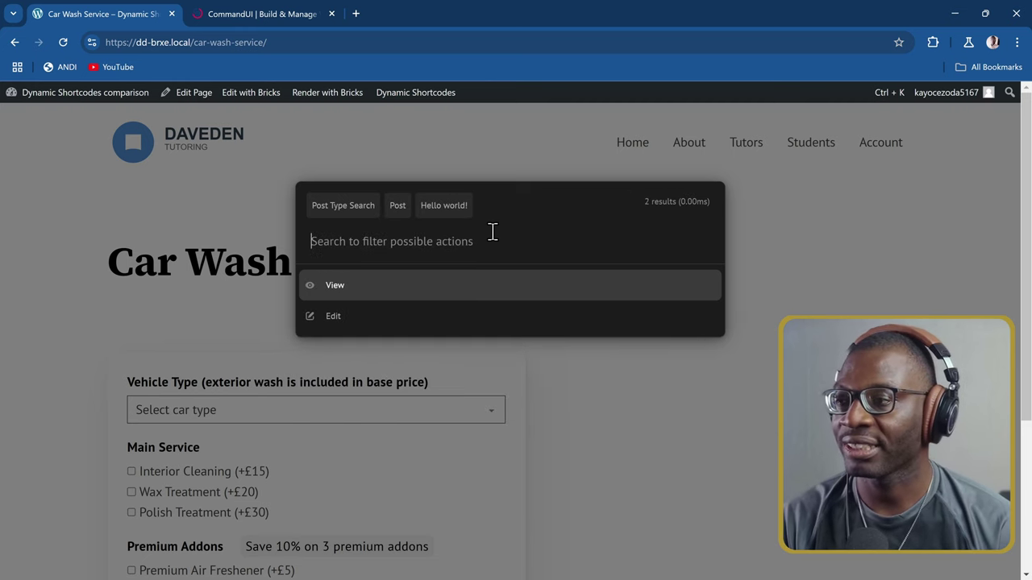